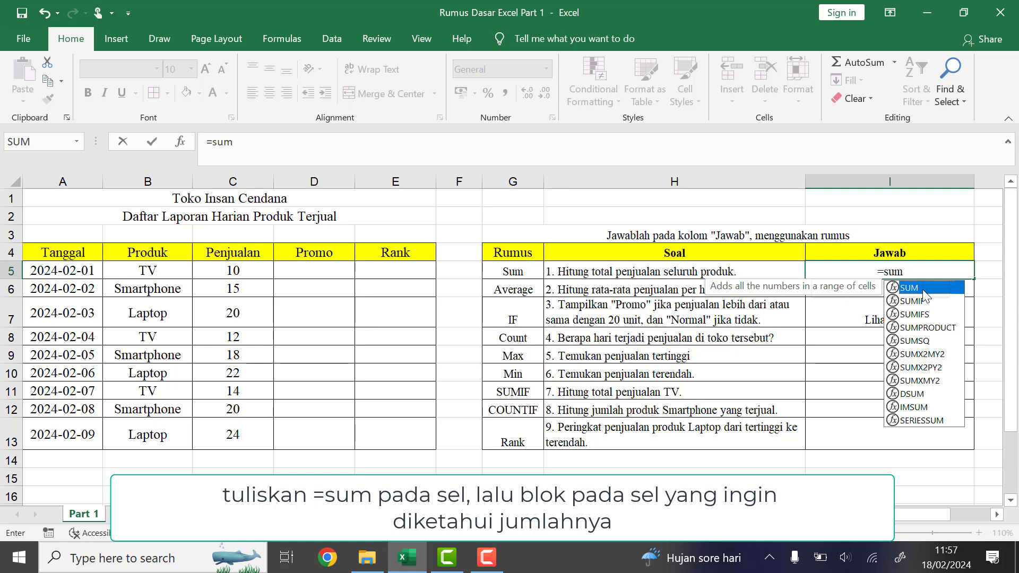
Complete the total sales formula in I5 as =SUM(C5:C13)
{"action": "left_click_drag", "start_coordinate": [263, 268], "coordinate": [268, 434]}
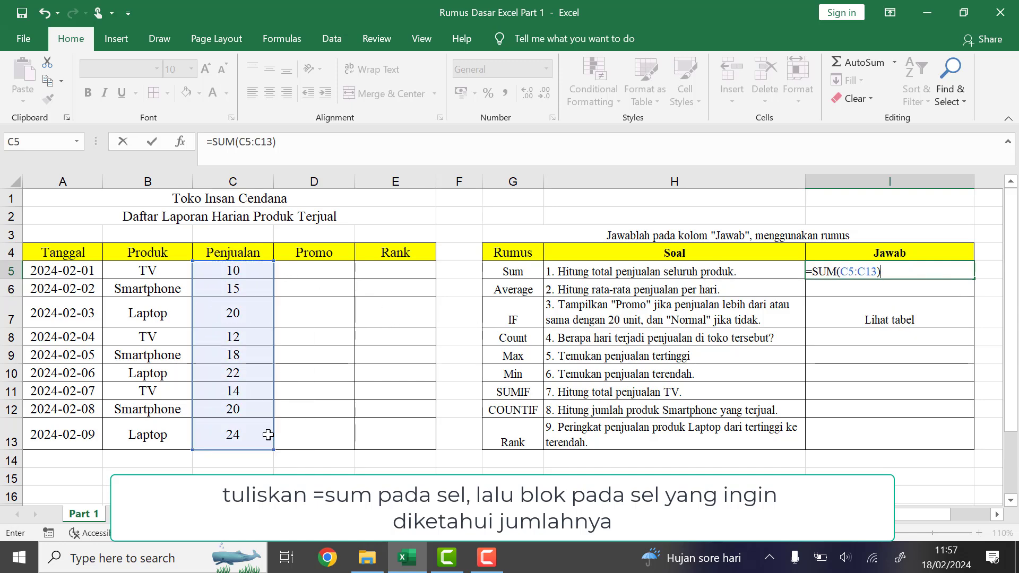
{"action": "key", "text": "Return"}
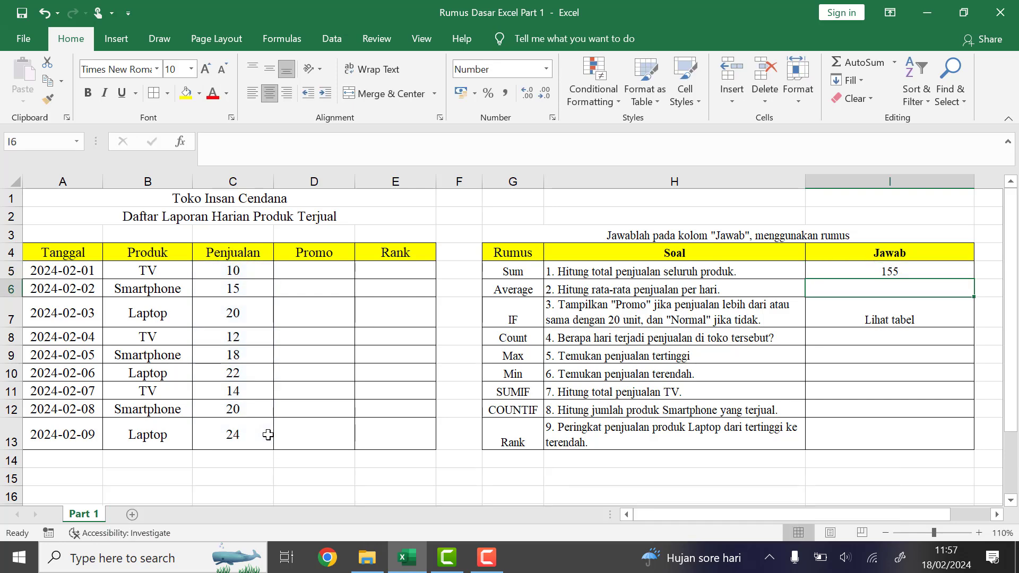
Calculate the average daily sales in I6 with =AVERAGE(C5:C13)
{"action": "type", "text": "="}
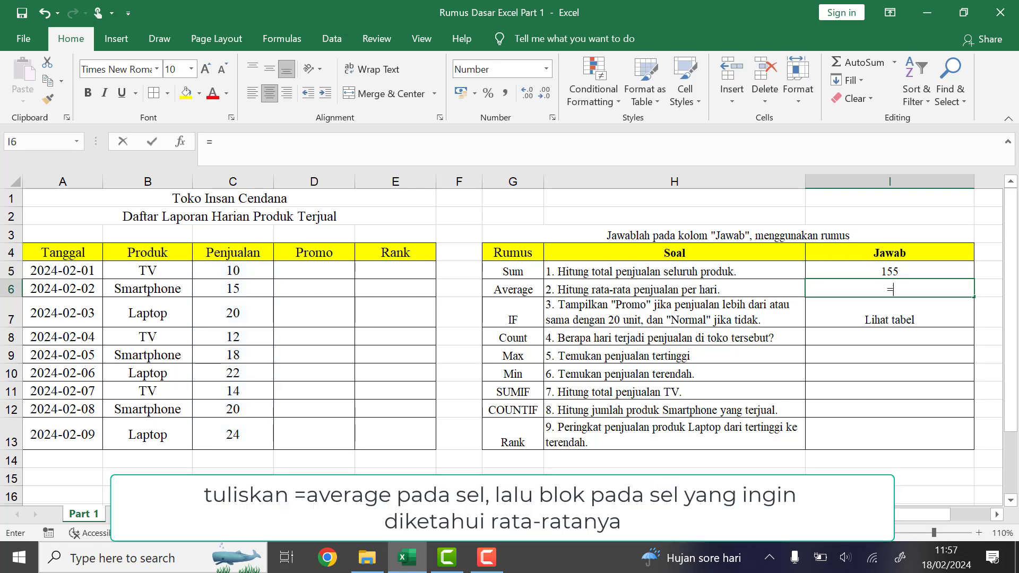
{"action": "type", "text": "aver"}
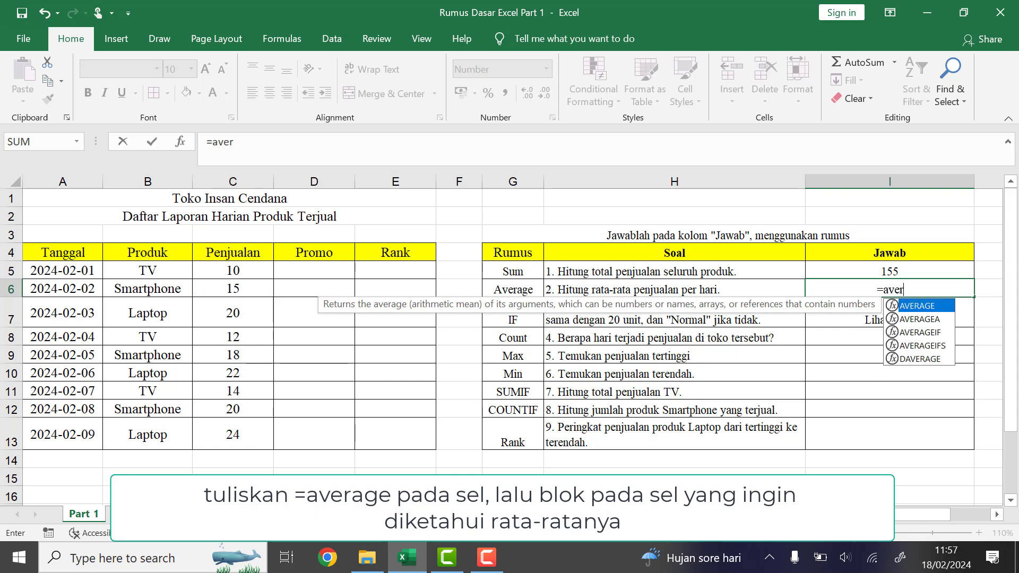
{"action": "double_click", "coordinate": [917, 307]}
{"action": "left_click_drag", "start_coordinate": [241, 271], "coordinate": [264, 436]}
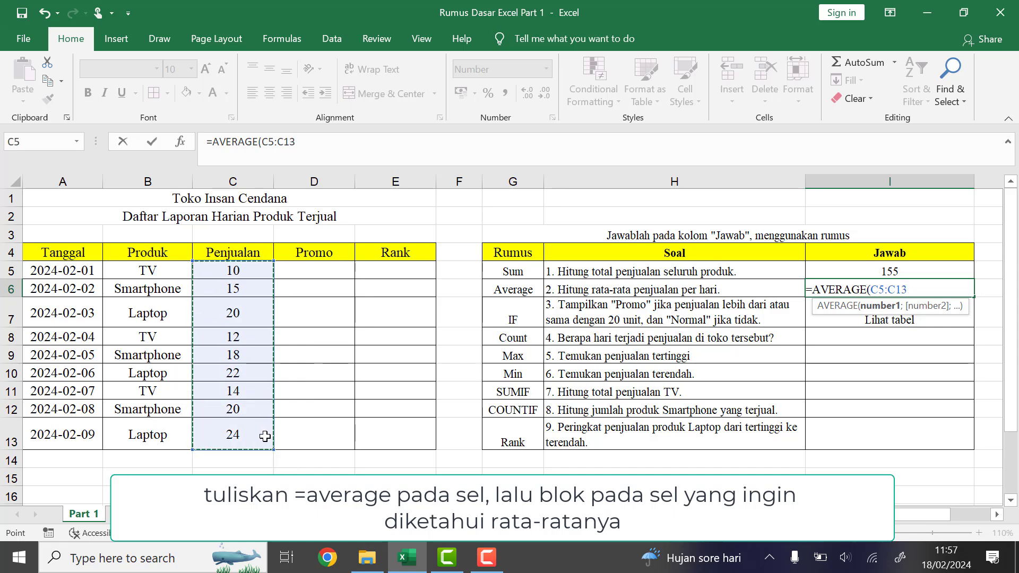
{"action": "type", "text": ")"}
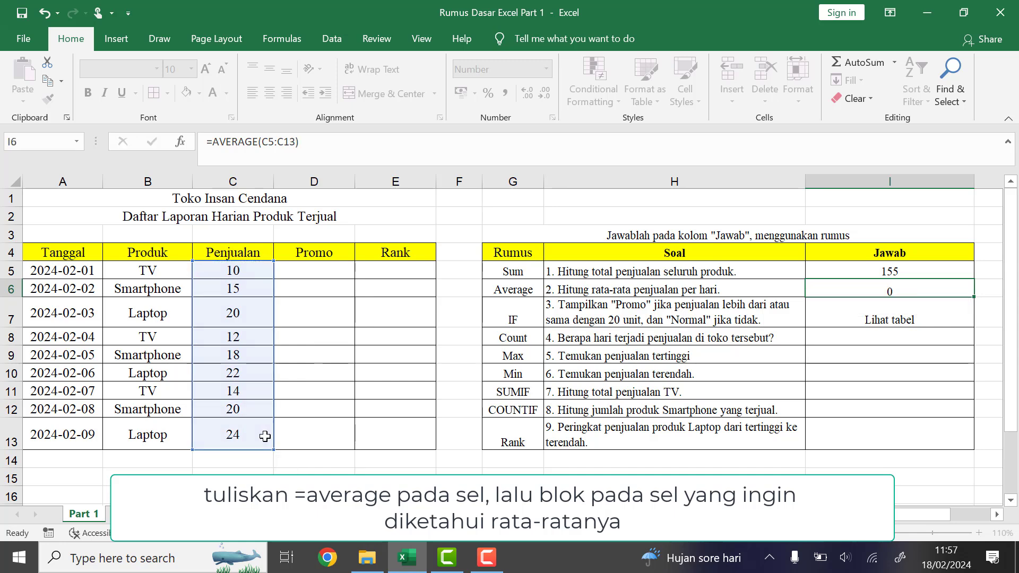
{"action": "key", "text": "Return"}
{"action": "key", "text": "Up"}
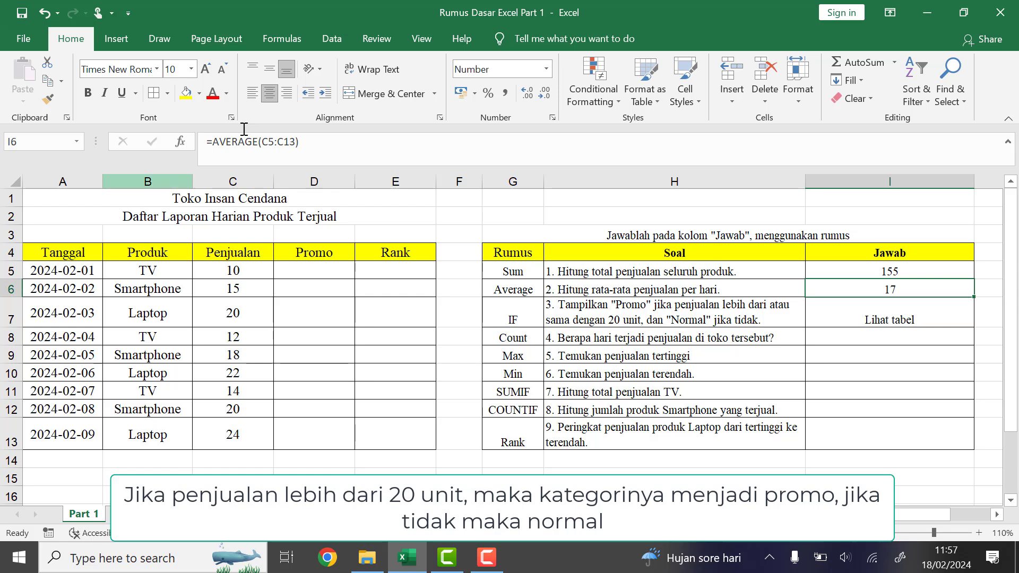
Increase the number format of the average in I6 to seven decimal places
{"action": "left_click", "coordinate": [532, 96]}
{"action": "left_click", "coordinate": [532, 96]}
{"action": "left_click", "coordinate": [531, 96]}
{"action": "left_click", "coordinate": [531, 96]}
{"action": "left_click", "coordinate": [531, 97]}
{"action": "left_click", "coordinate": [531, 93]}
{"action": "left_click", "coordinate": [532, 93]}
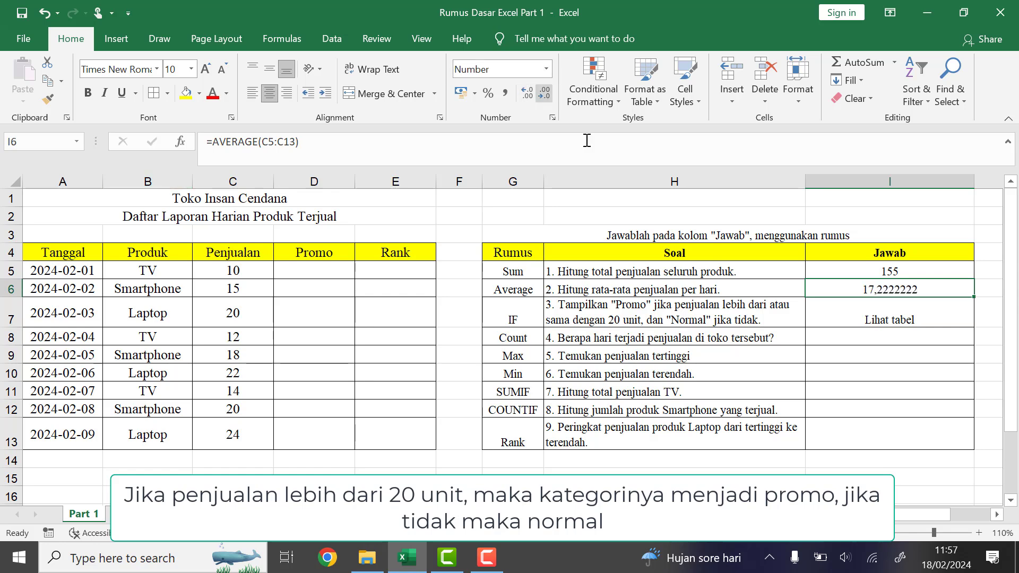
Reduce the average in I6 to a whole number without decimal places
{"action": "left_click", "coordinate": [540, 98]}
{"action": "left_click", "coordinate": [540, 98]}
{"action": "left_click", "coordinate": [541, 97]}
{"action": "left_click", "coordinate": [541, 98]}
{"action": "left_click", "coordinate": [540, 98]}
{"action": "left_click", "coordinate": [540, 97]}
{"action": "left_click", "coordinate": [541, 98]}
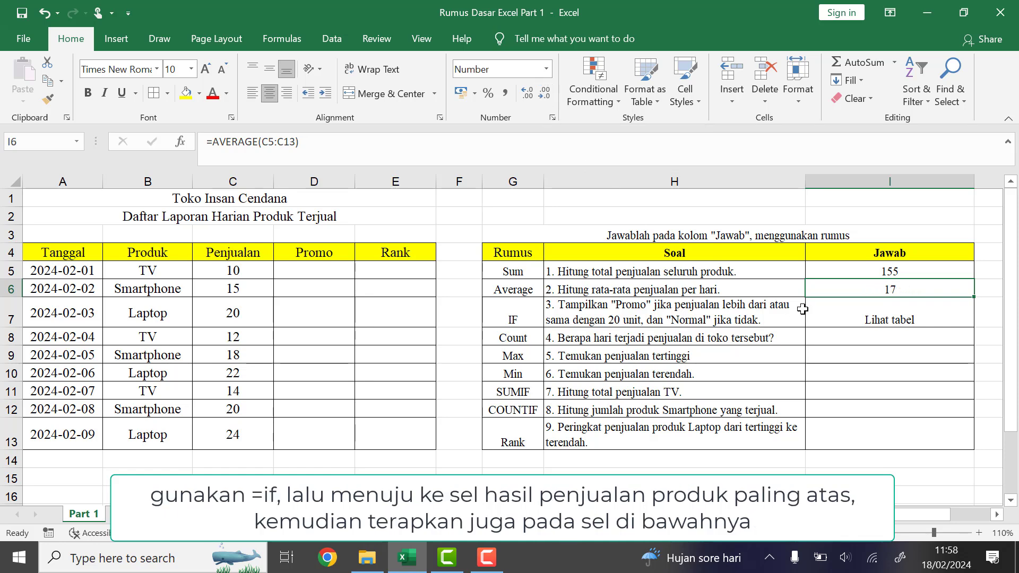
Enter =IF(C5>=20;"Promo";"Normal") in D5 of the Promo column and fill it down through D13
{"action": "left_click", "coordinate": [865, 312]}
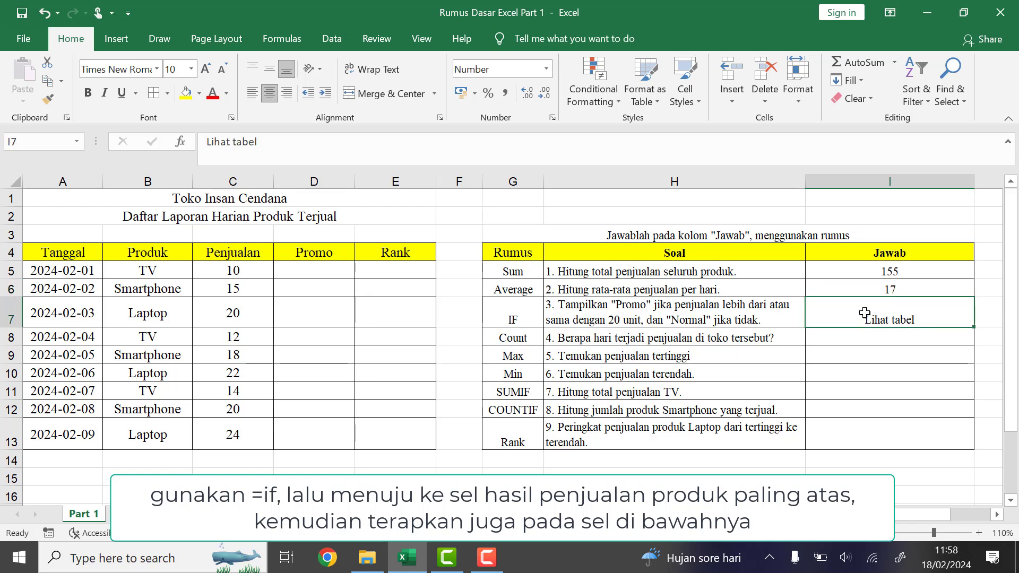
{"action": "left_click", "coordinate": [329, 264]}
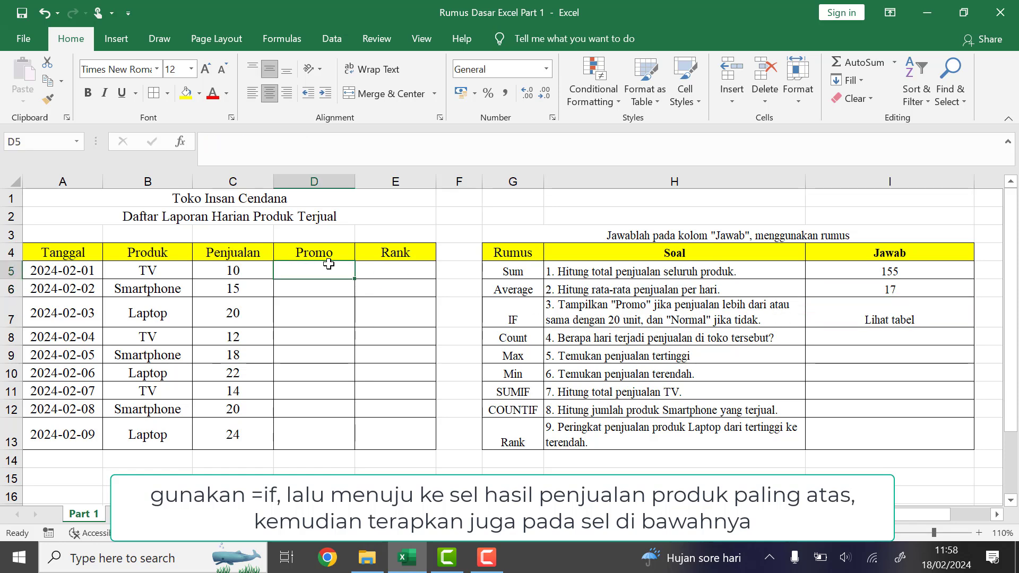
{"action": "type", "text": "=if"}
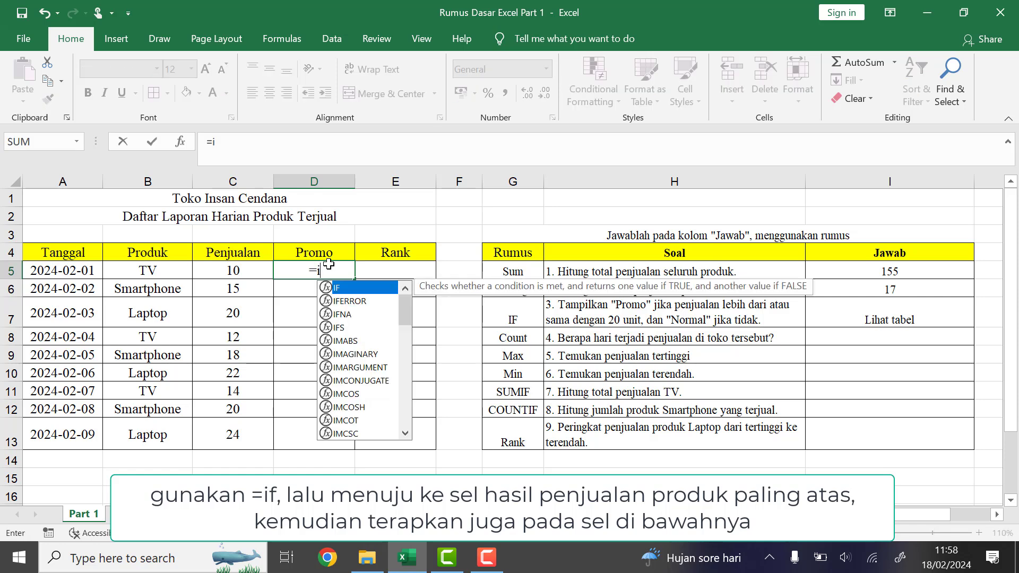
{"action": "double_click", "coordinate": [351, 293]}
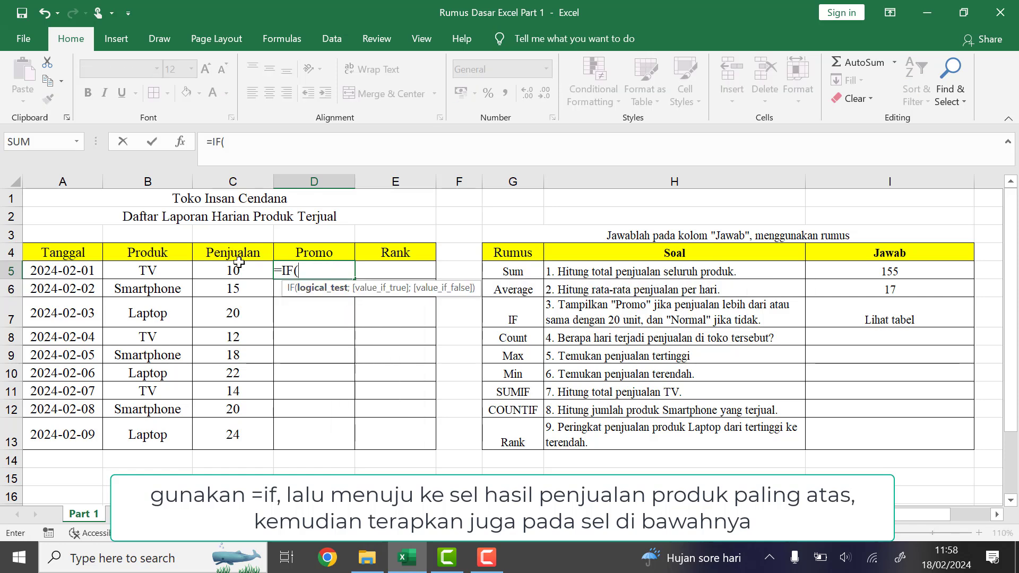
{"action": "left_click", "coordinate": [236, 270]}
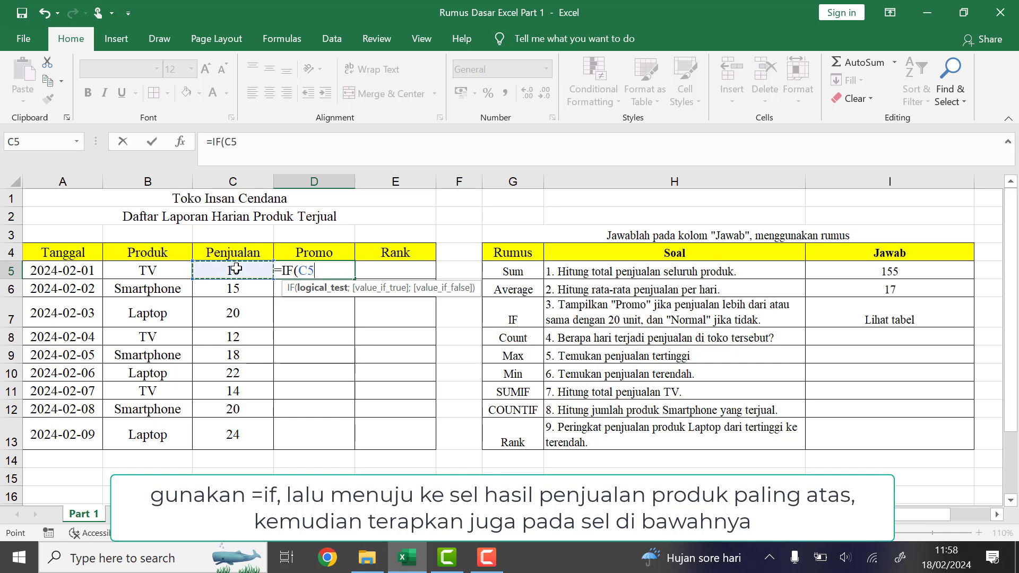
{"action": "type", "text": ">"}
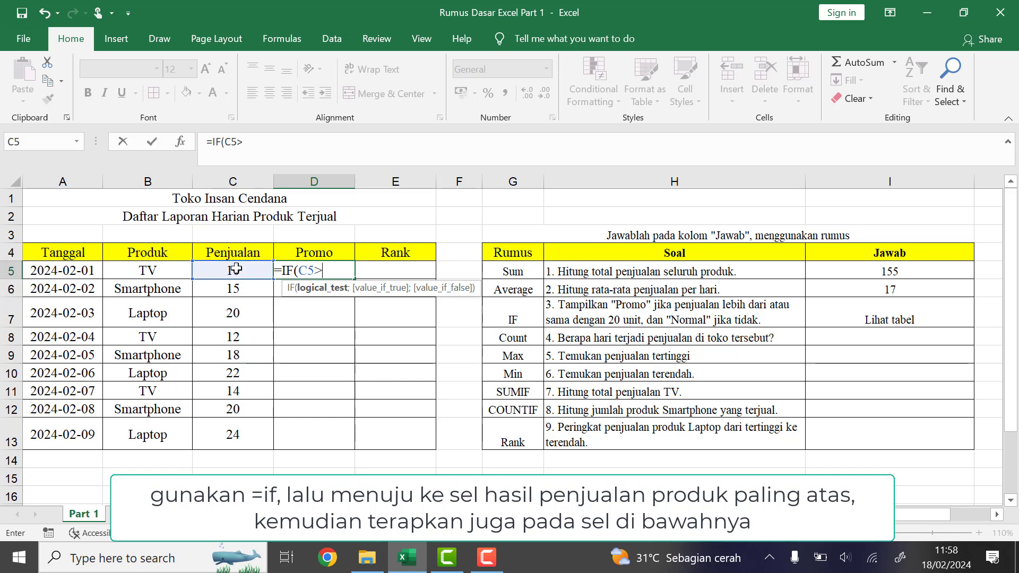
{"action": "type", "text": "=20;"}
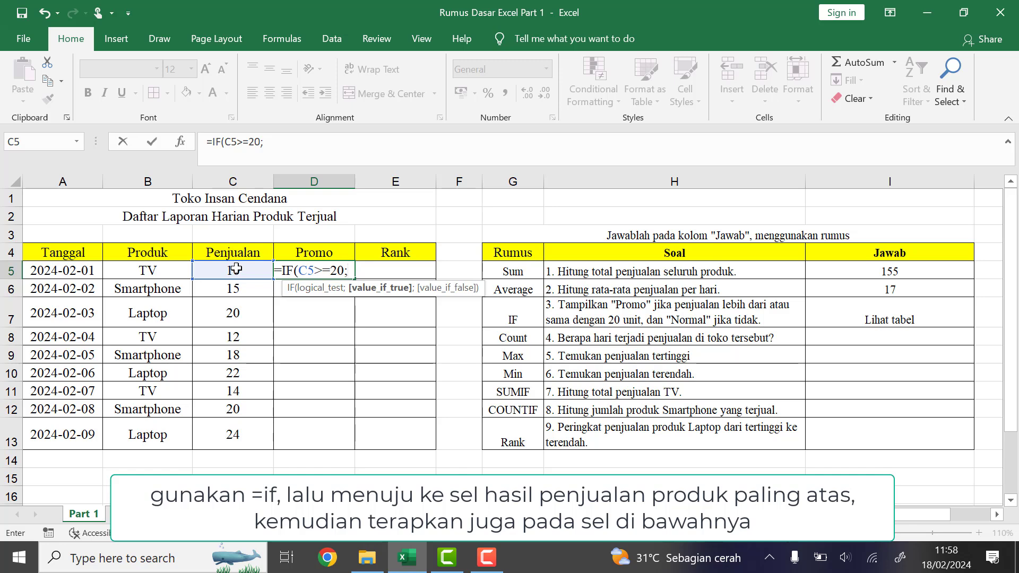
{"action": "type", "text": "\"Promo"}
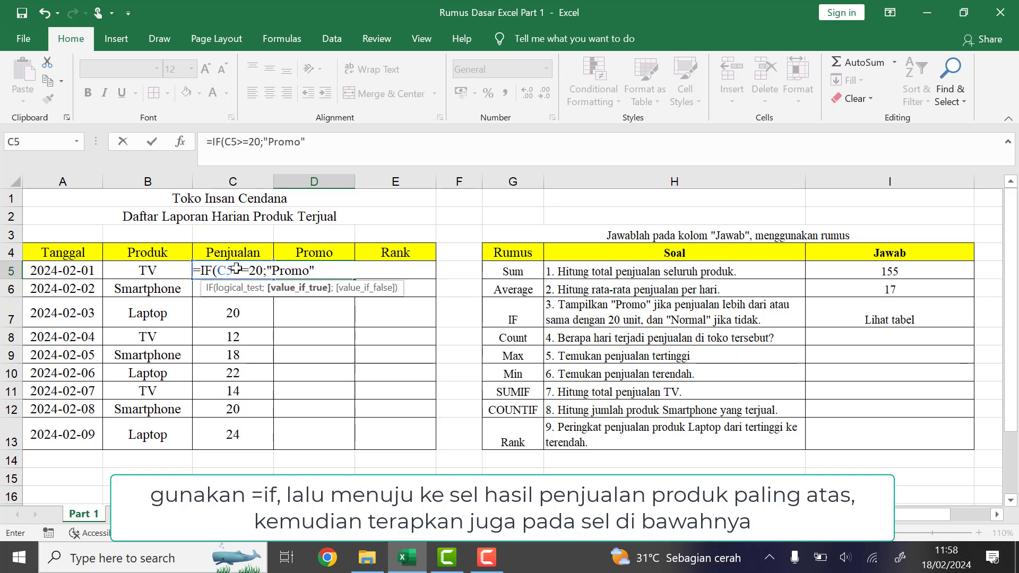
{"action": "type", "text": "\";"}
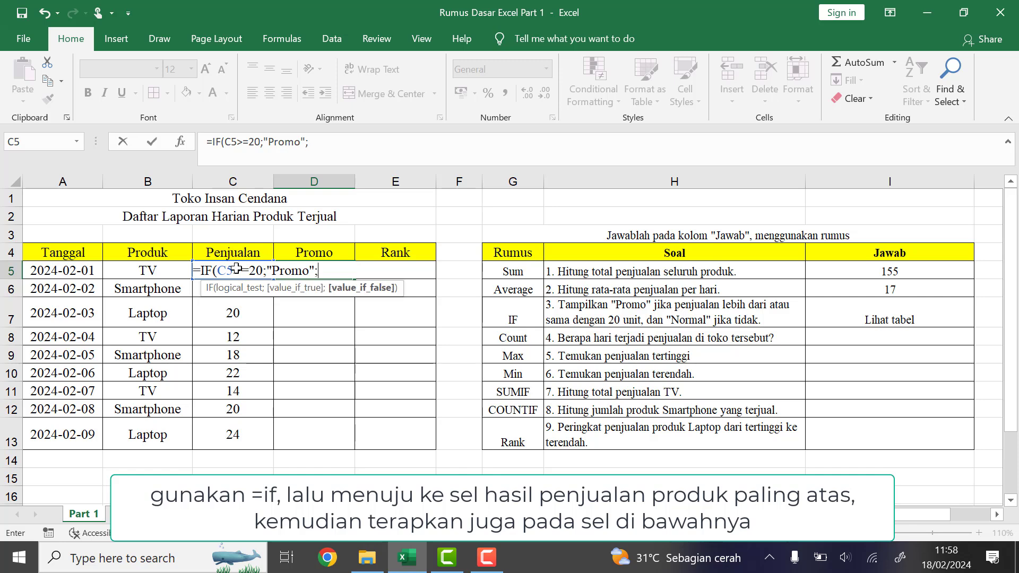
{"action": "type", "text": "\"Normal\")"}
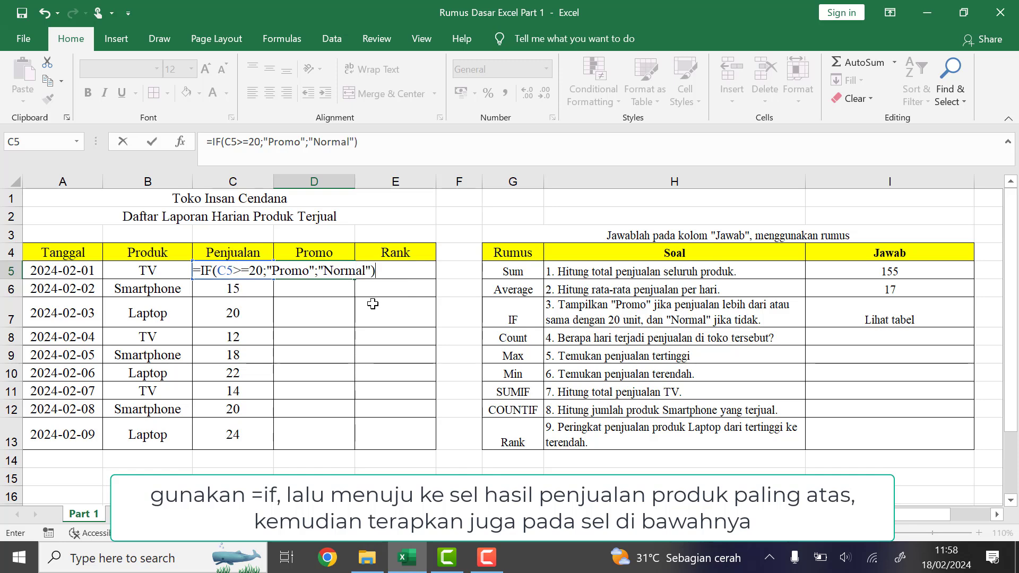
{"action": "key", "text": "Return"}
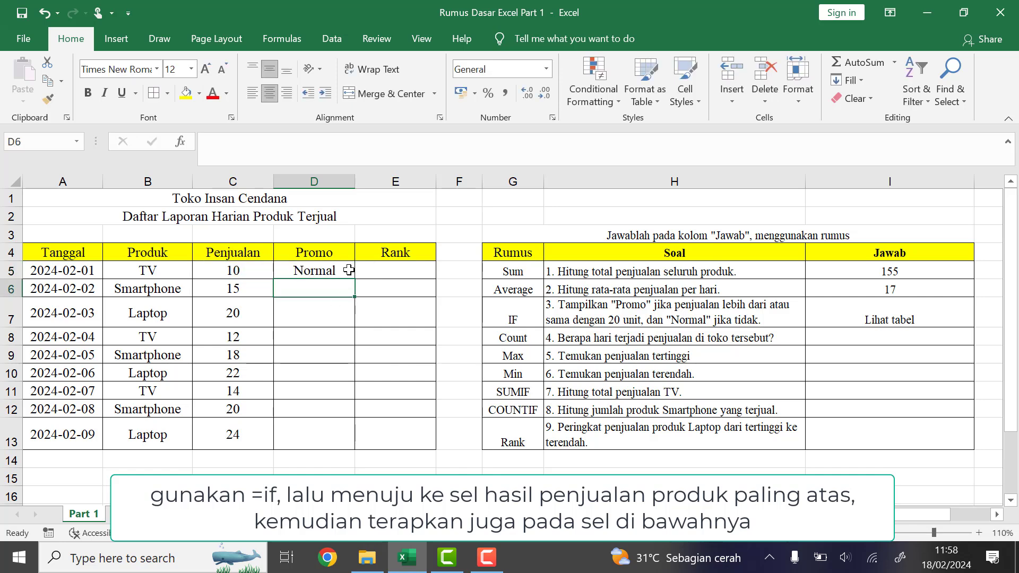
{"action": "left_click", "coordinate": [348, 269]}
{"action": "left_click_drag", "start_coordinate": [356, 280], "coordinate": [353, 443]}
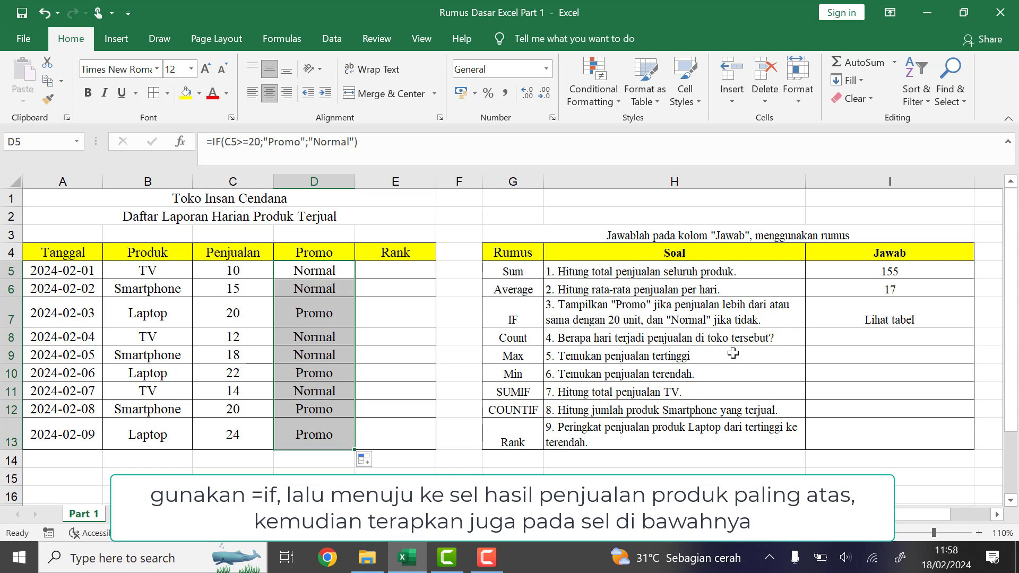
Count the days with sales in I8 with =COUNT(C5:C13)
{"action": "left_click", "coordinate": [758, 340]}
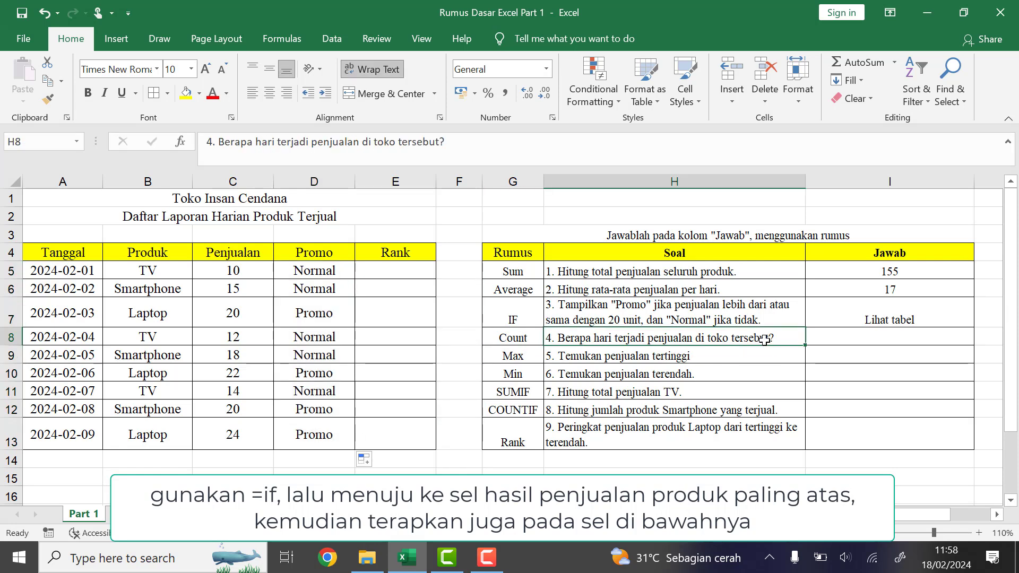
{"action": "left_click", "coordinate": [831, 338]}
{"action": "type", "text": "="}
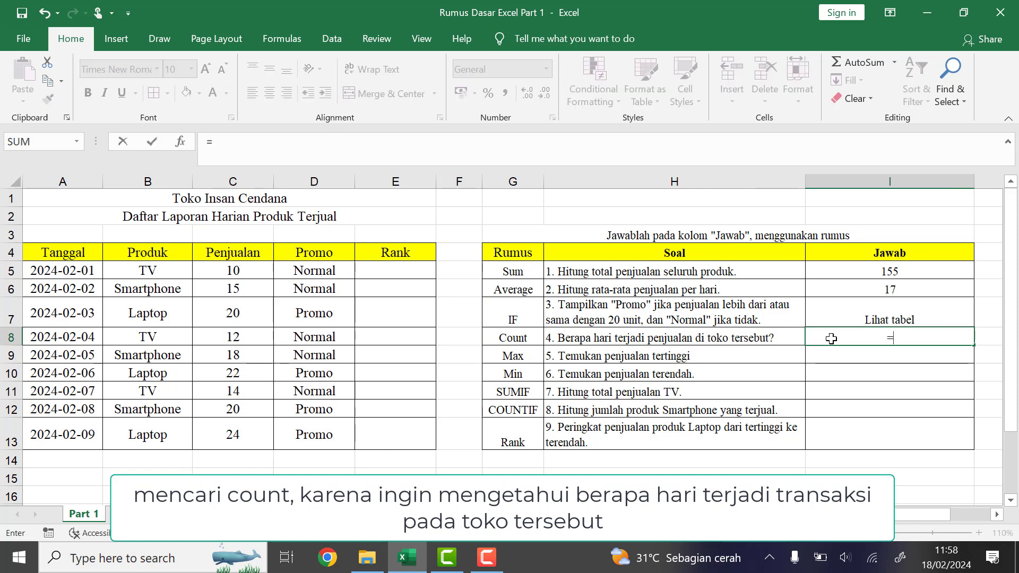
{"action": "type", "text": "count"}
{"action": "double_click", "coordinate": [930, 354]}
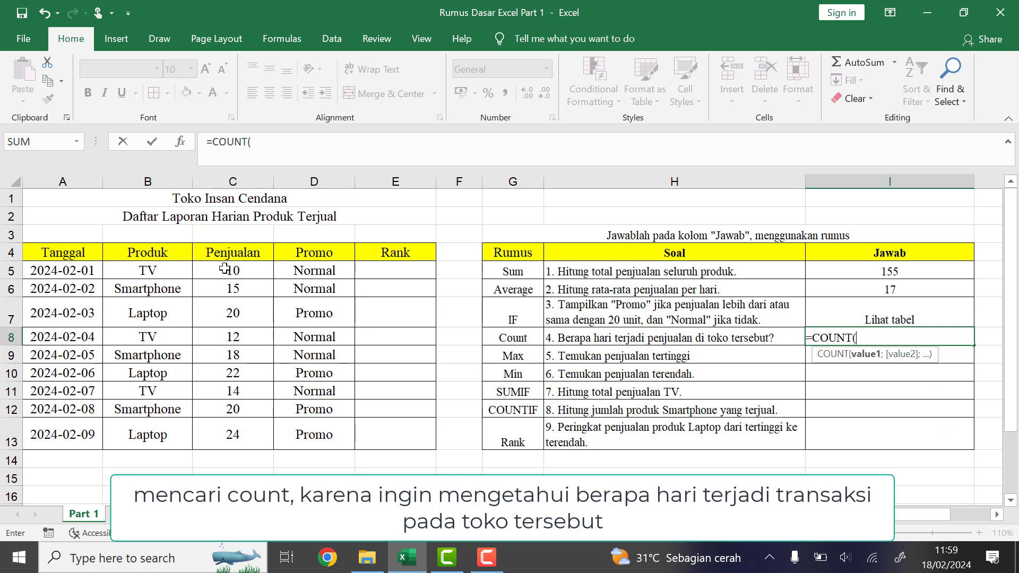
{"action": "left_click_drag", "start_coordinate": [225, 269], "coordinate": [257, 423]}
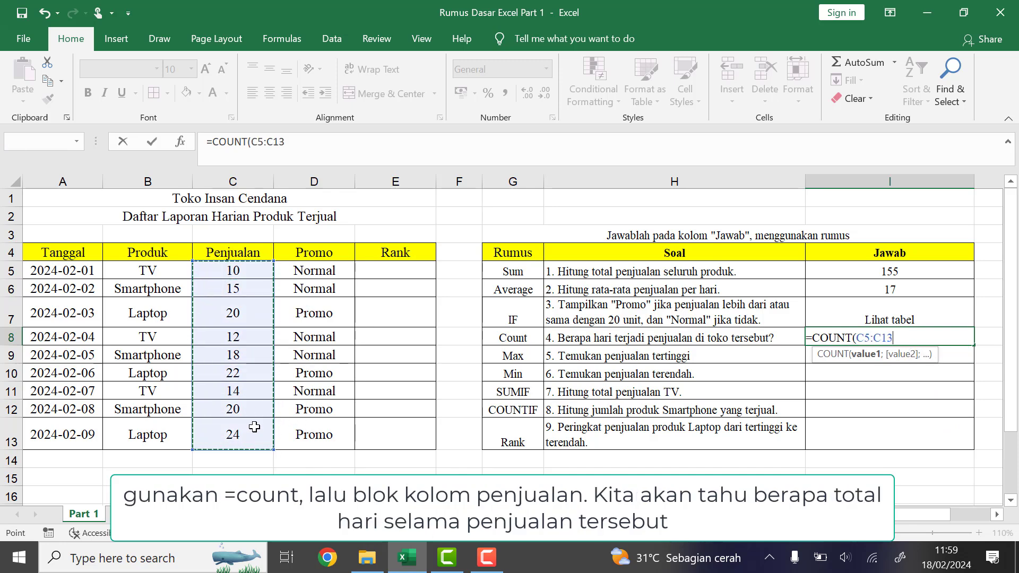
{"action": "type", "text": ")"}
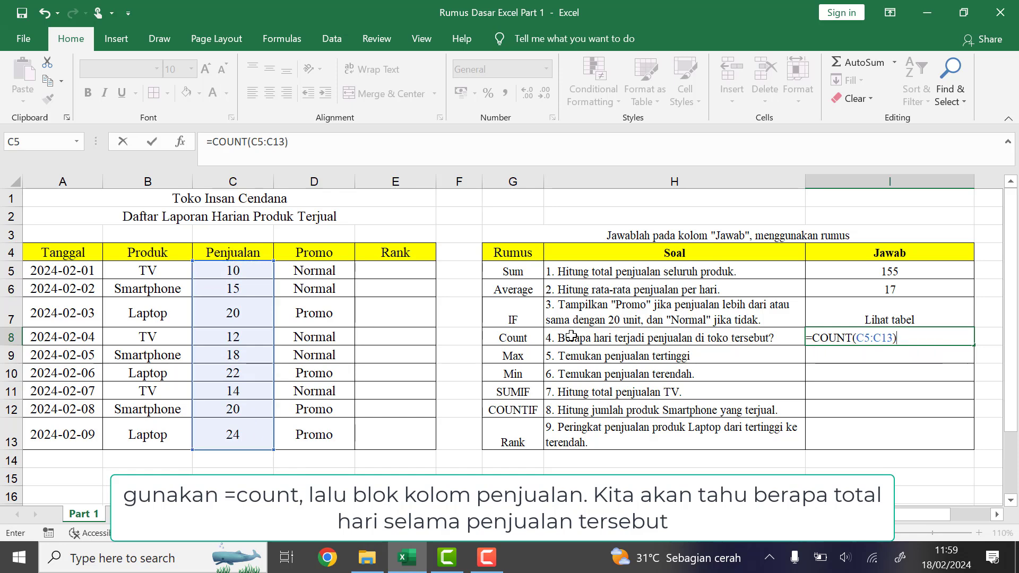
{"action": "key", "text": "Return"}
{"action": "key", "text": "Up"}
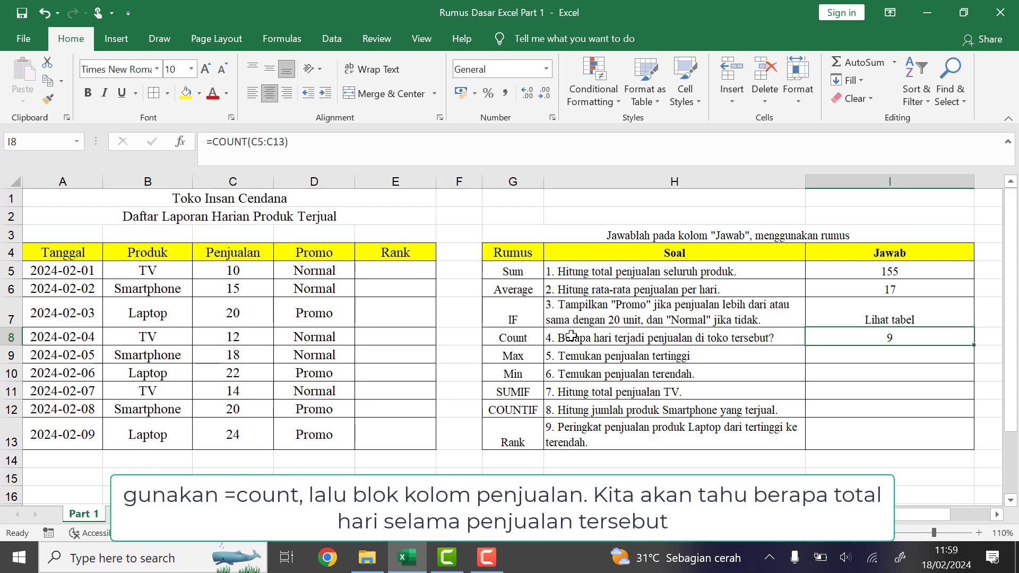
Find the highest sales value in I9 with =MAX(C5:C13)
{"action": "key", "text": "Down"}
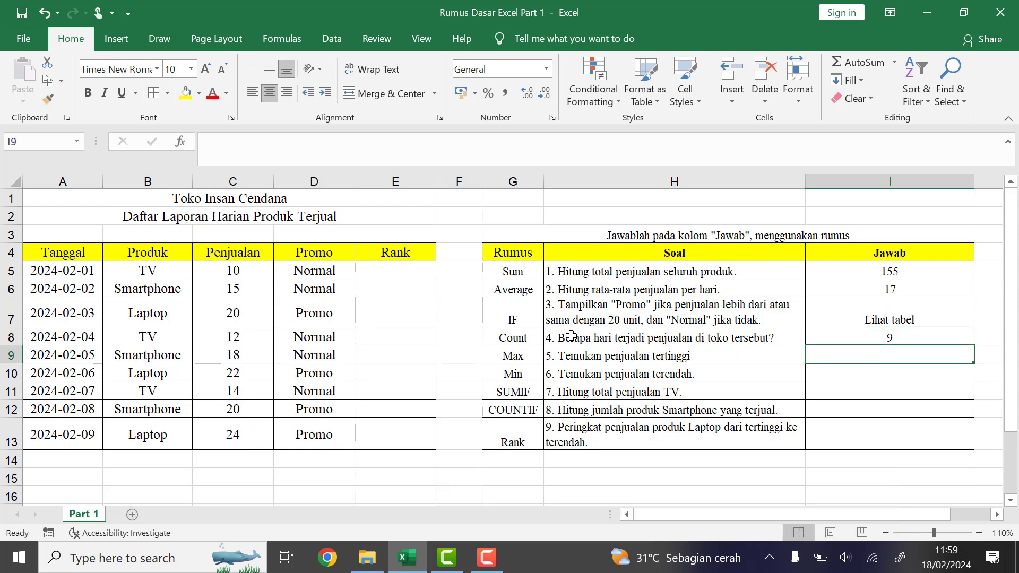
{"action": "type", "text": "=max"}
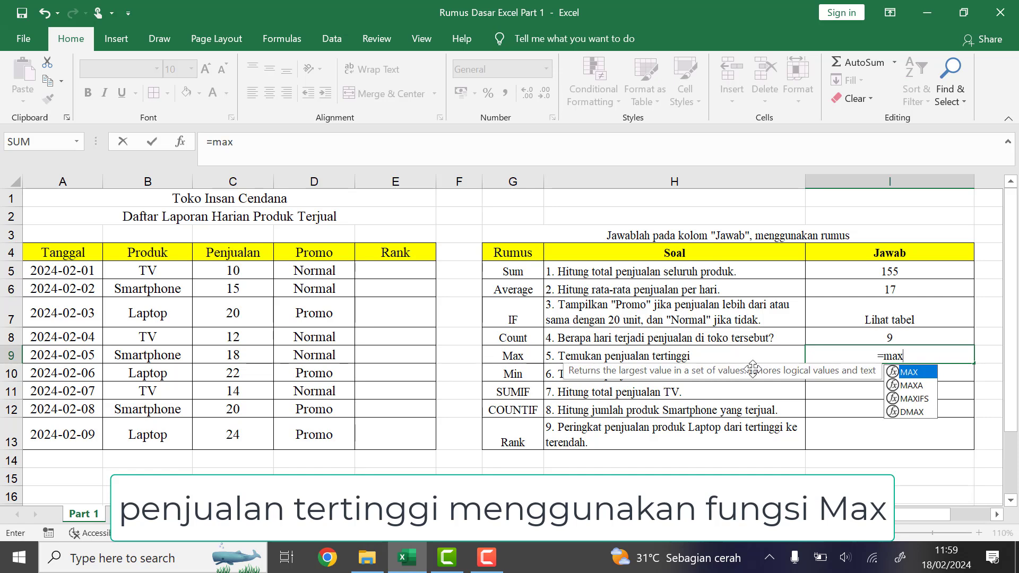
{"action": "double_click", "coordinate": [909, 374]}
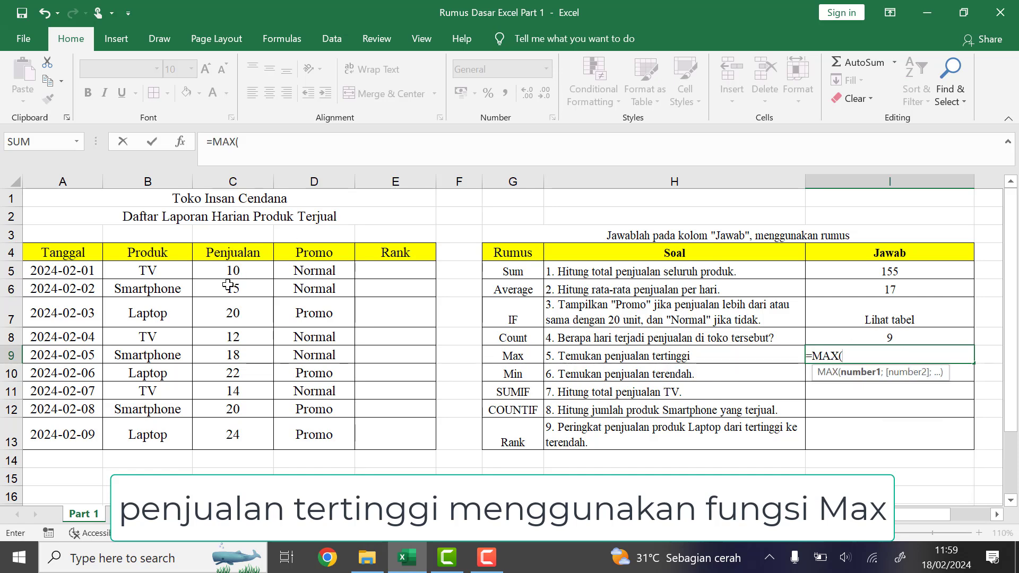
{"action": "left_click_drag", "start_coordinate": [259, 271], "coordinate": [265, 439]}
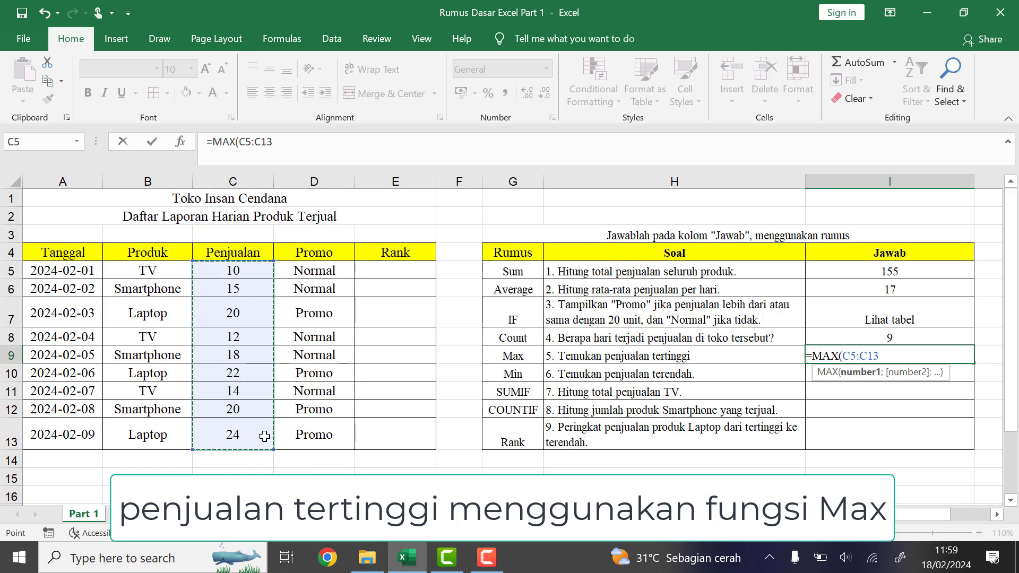
{"action": "type", "text": ")"}
{"action": "key", "text": "Return"}
Find the lowest sales value in I10 with =MIN(C5:C13)
{"action": "type", "text": "=min"}
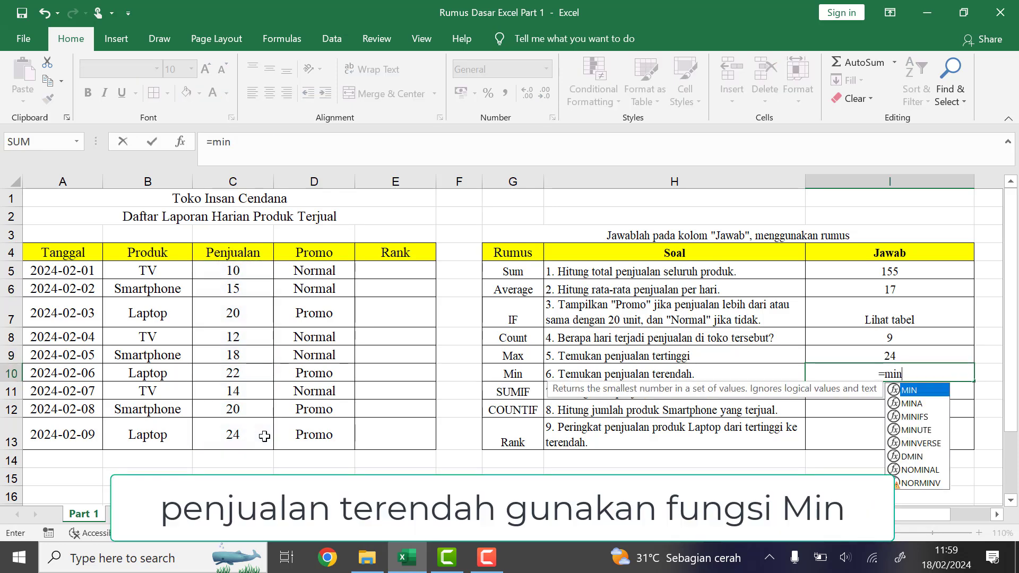
{"action": "double_click", "coordinate": [911, 392]}
{"action": "left_click_drag", "start_coordinate": [226, 269], "coordinate": [235, 435]}
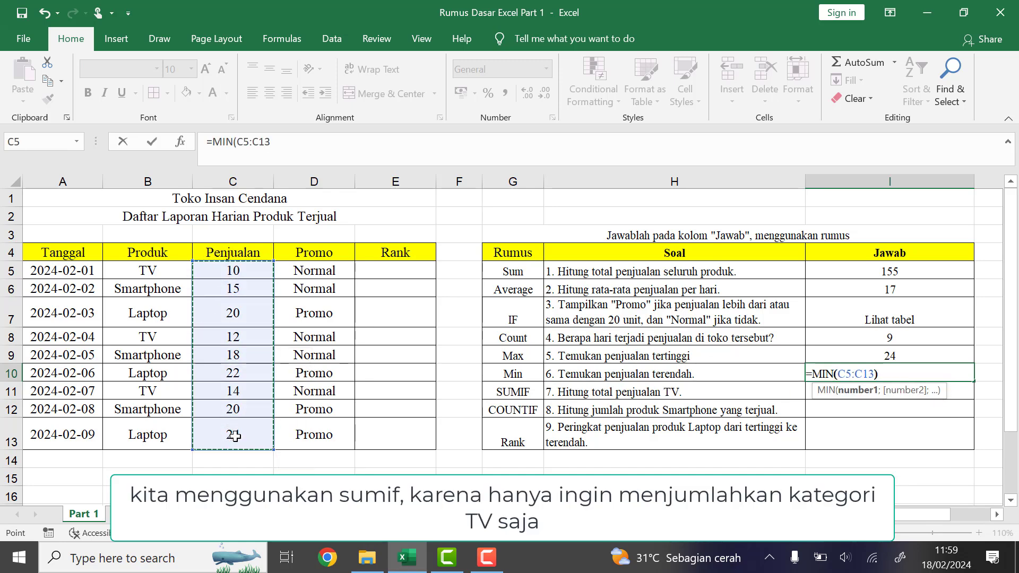
{"action": "key", "text": "Return"}
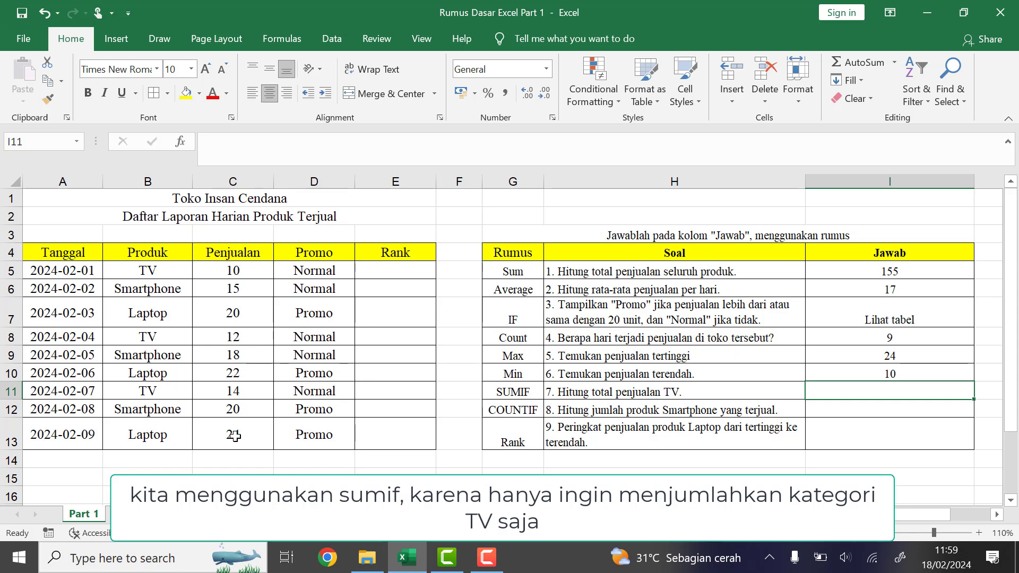
Total the TV sales in I11 with =SUMIF(B5:B13;"TV";C5:C13)
{"action": "type", "text": "=sumif"}
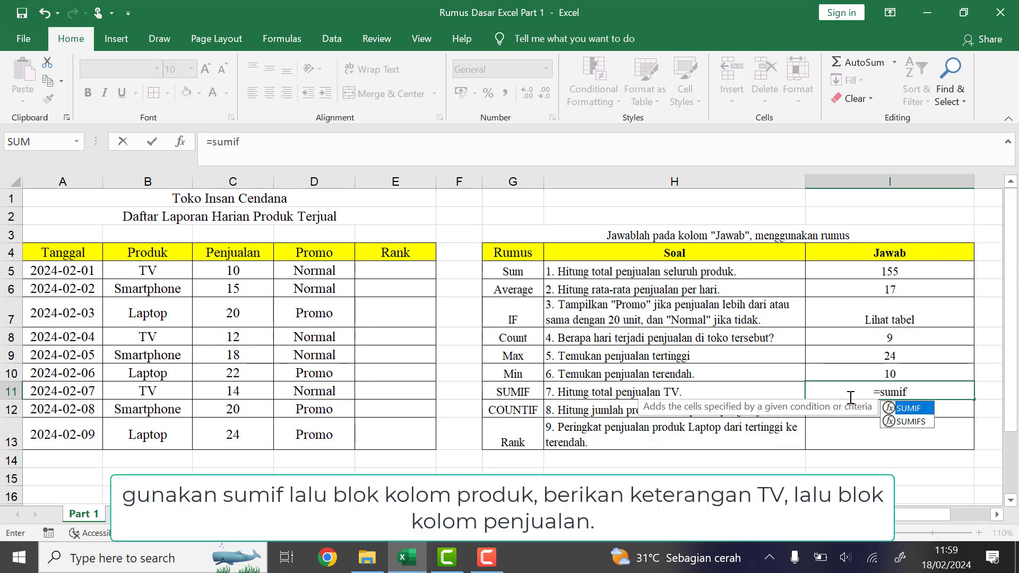
{"action": "double_click", "coordinate": [923, 407]}
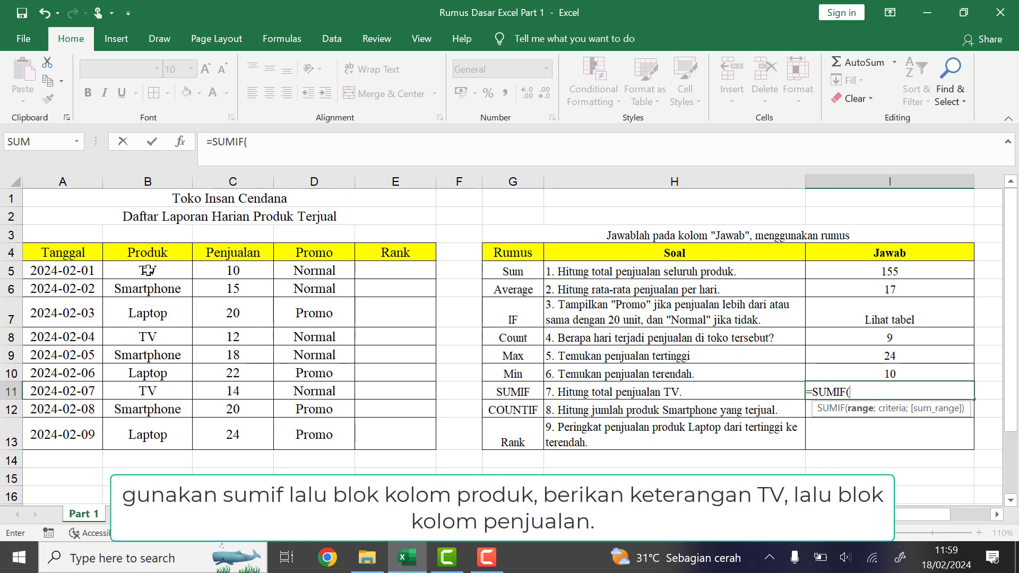
{"action": "left_click_drag", "start_coordinate": [149, 270], "coordinate": [155, 435]}
{"action": "type", "text": ";"}
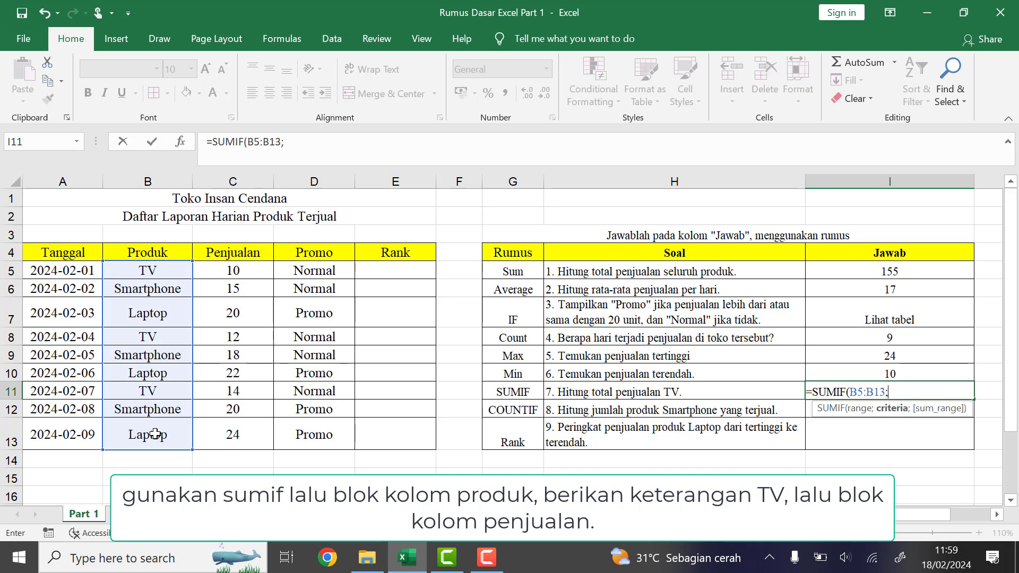
{"action": "type", "text": "TV"}
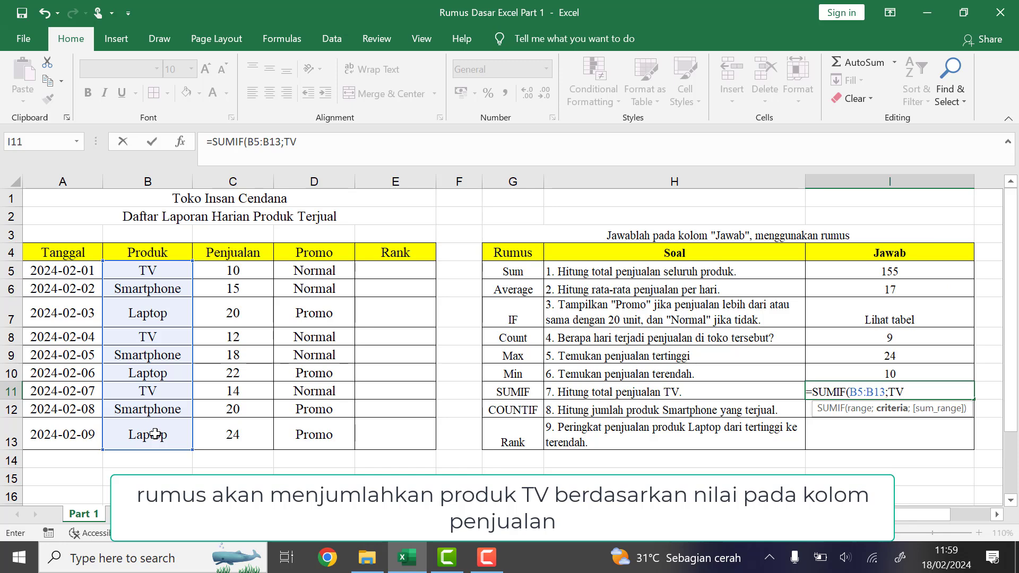
{"action": "type", "text": ";"}
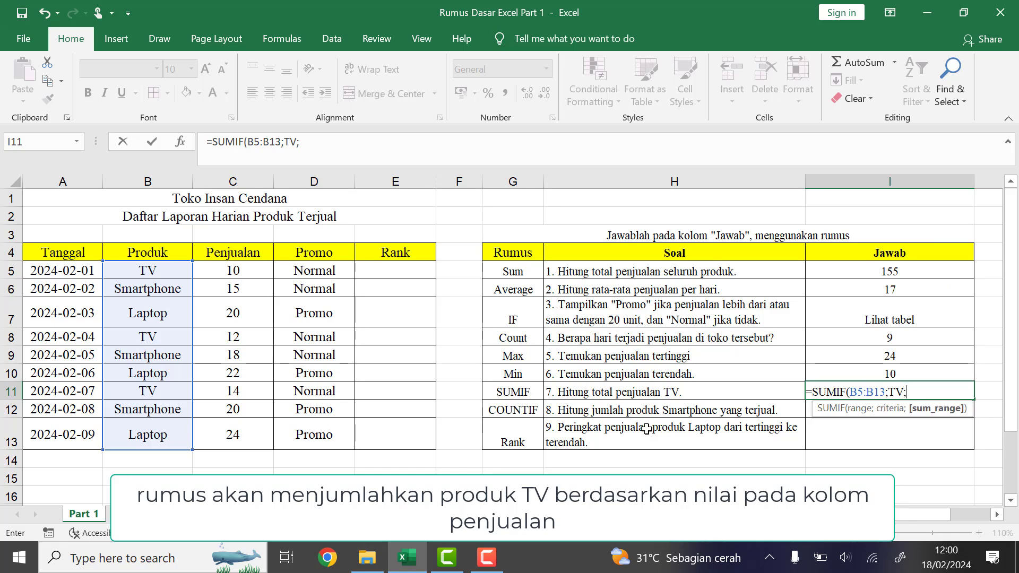
{"action": "left_click", "coordinate": [890, 391]}
{"action": "type", "text": "\"TV"}
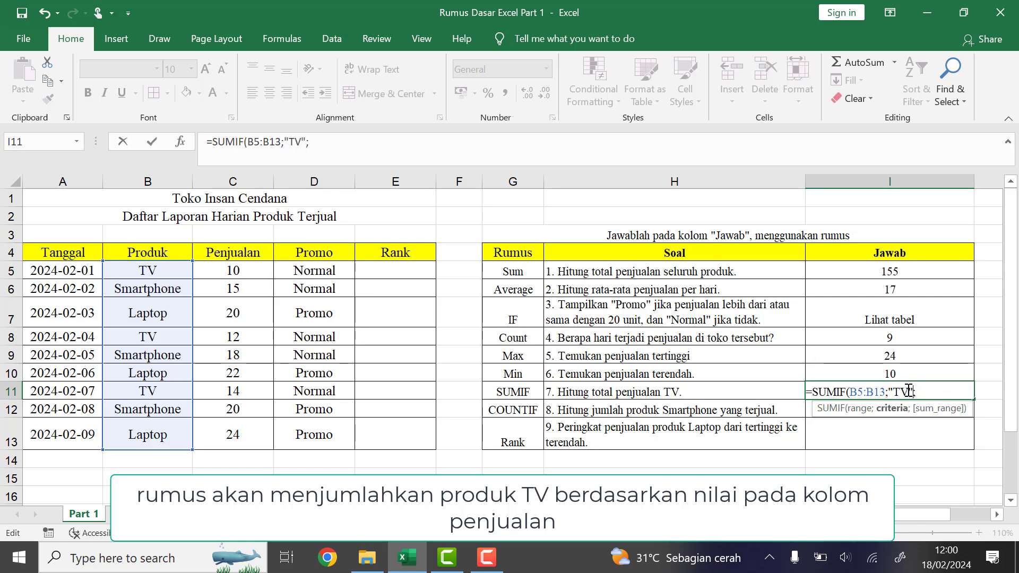
{"action": "left_click", "coordinate": [936, 389]}
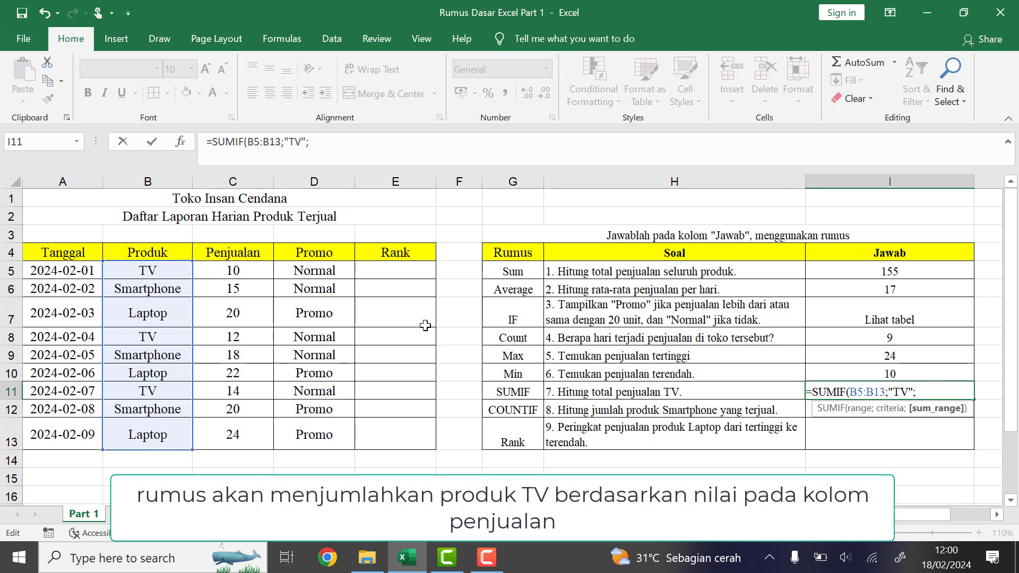
{"action": "left_click_drag", "start_coordinate": [227, 265], "coordinate": [256, 436]}
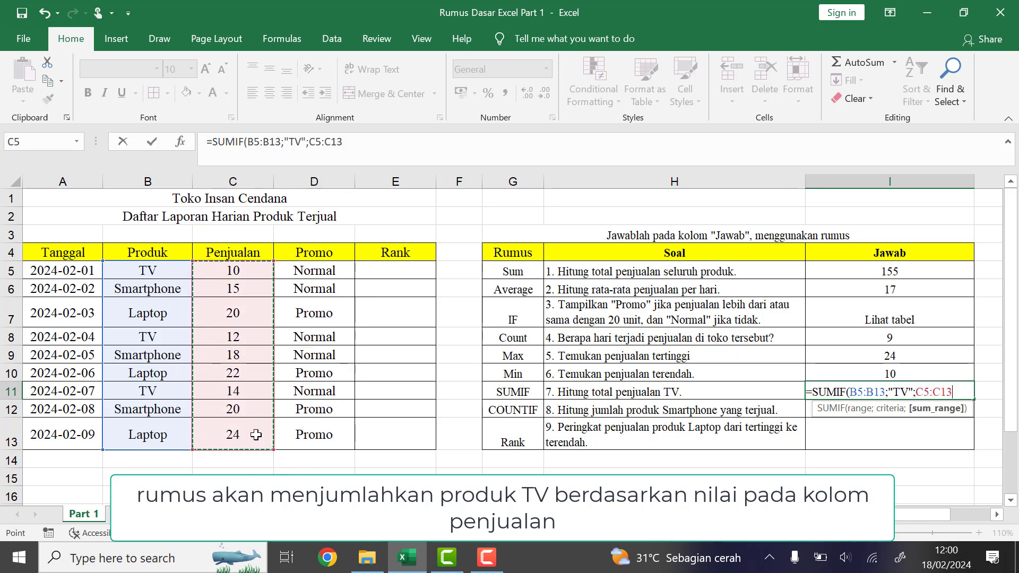
Count the days Smartphone products were sold in I12 with =COUNTIF(B5:B13;"Smartphone")
{"action": "left_click", "coordinate": [896, 409]}
{"action": "type", "text": "="}
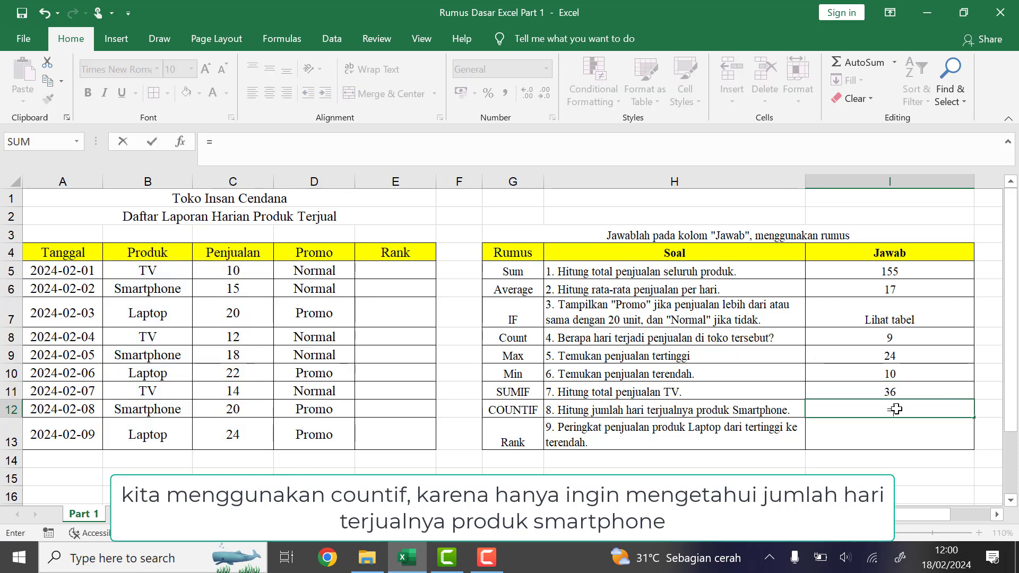
{"action": "type", "text": "cou"}
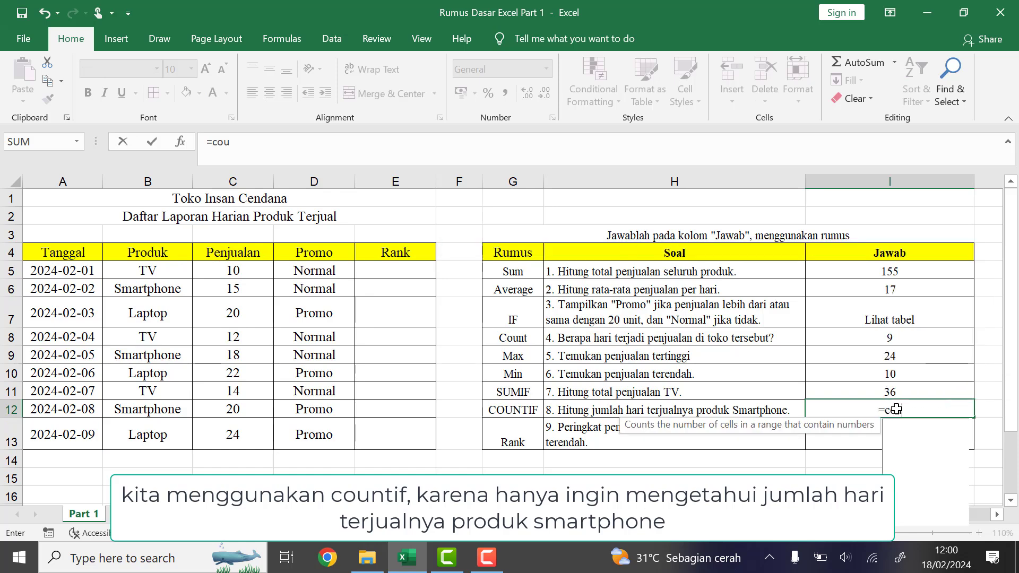
{"action": "type", "text": "ntif"}
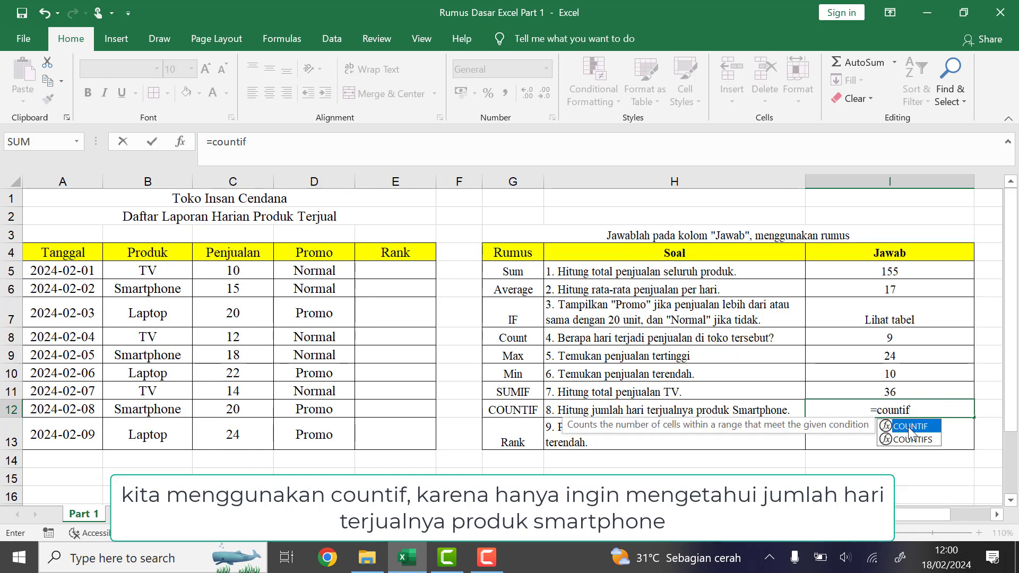
{"action": "key", "text": "Tab"}
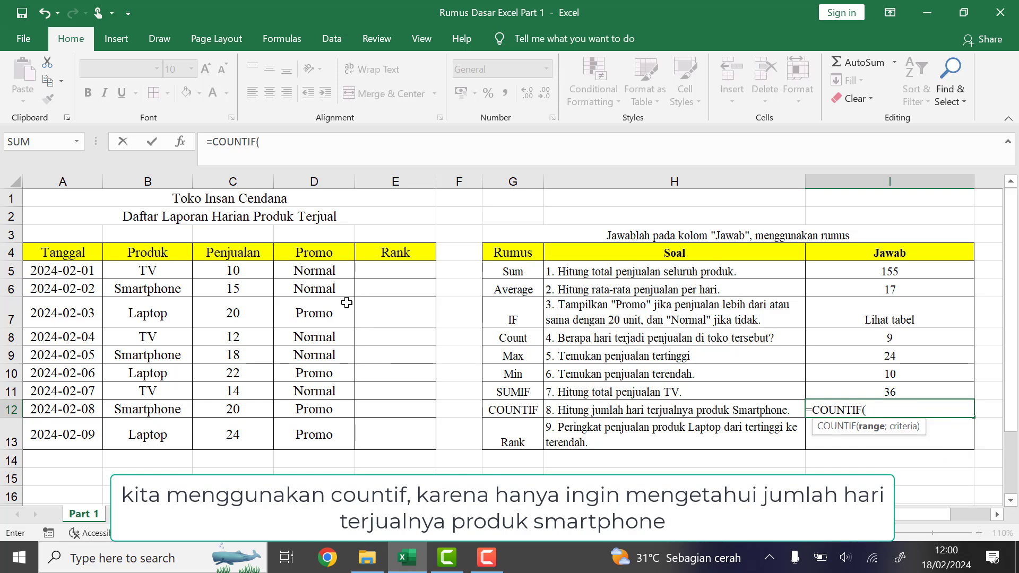
{"action": "left_click_drag", "start_coordinate": [187, 275], "coordinate": [164, 423]}
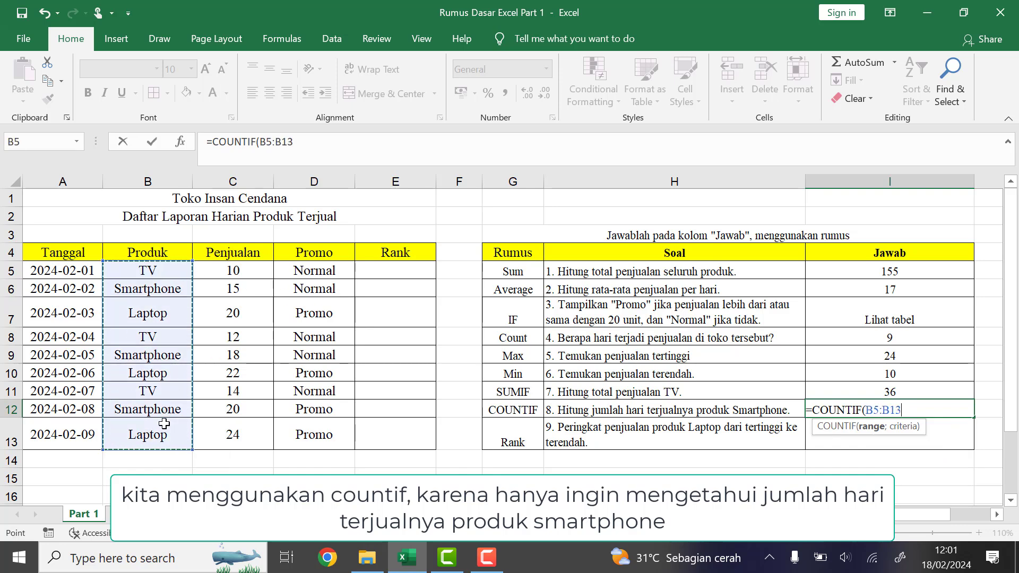
{"action": "type", "text": ";"}
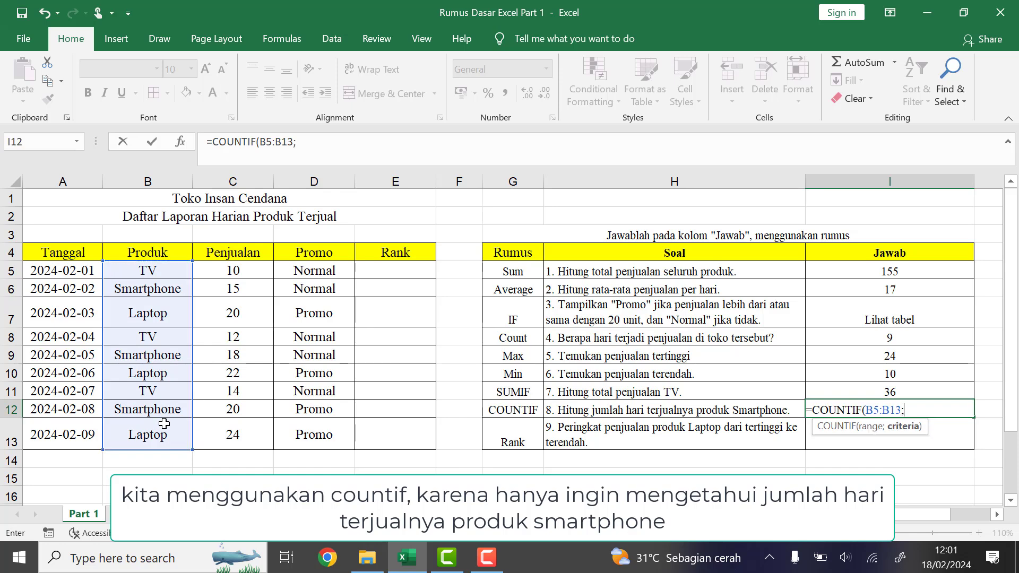
{"action": "type", "text": "\"Smartphone"}
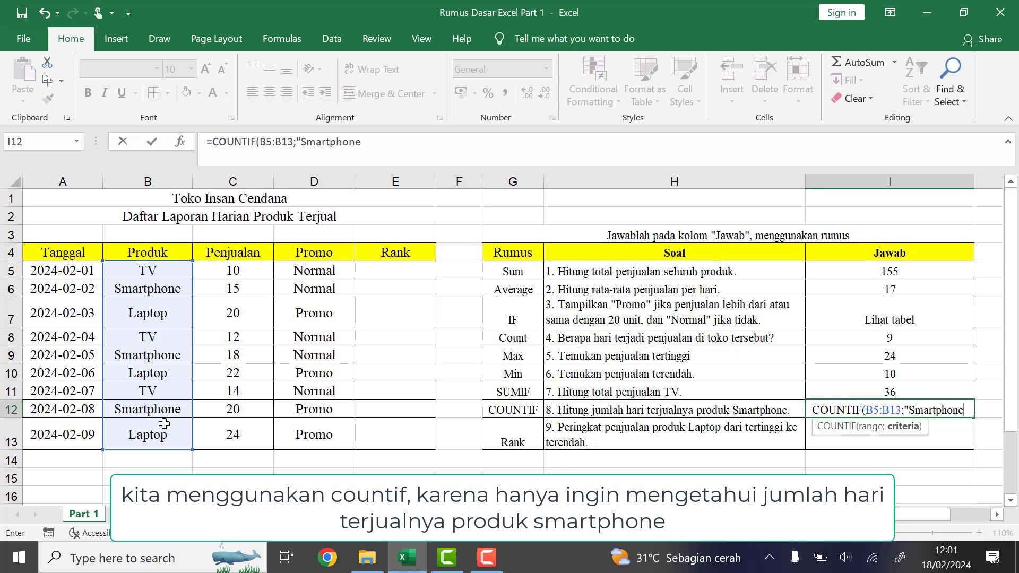
{"action": "type", "text": "\")"}
{"action": "key", "text": "Return"}
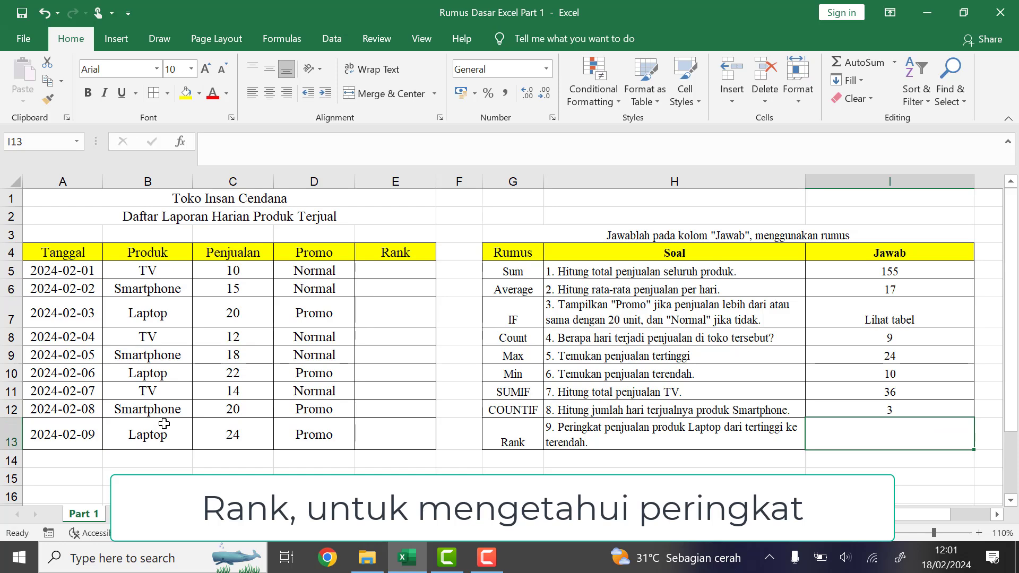
Enter "Lihat tabel" in I13 and format it in Times New Roman, centred horizontally and vertically
{"action": "type", "text": "lihat"}
{"action": "key", "text": "ctrl+Return"}
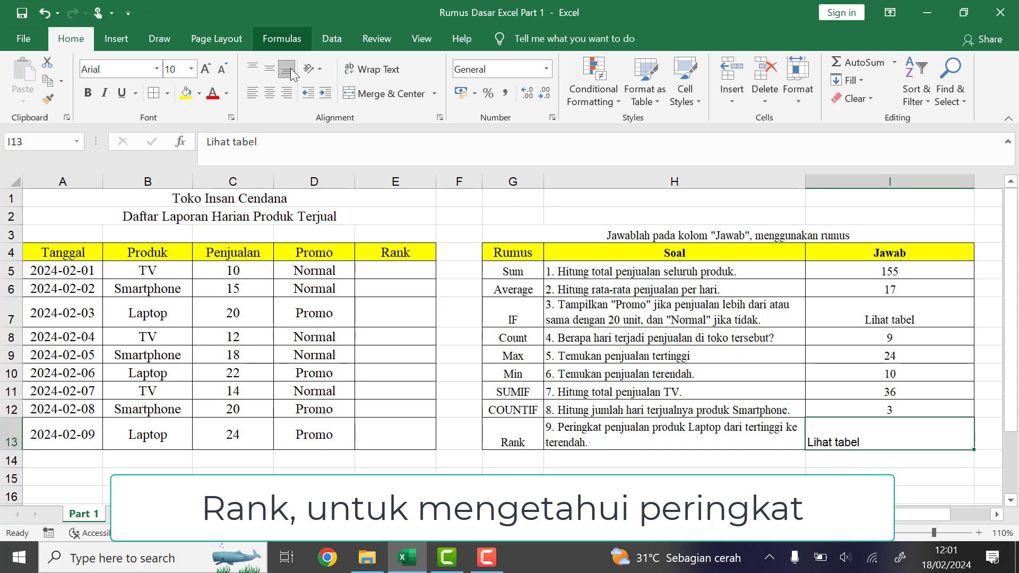
{"action": "left_click", "coordinate": [270, 93]}
{"action": "type", "text": "Times New Roma"}
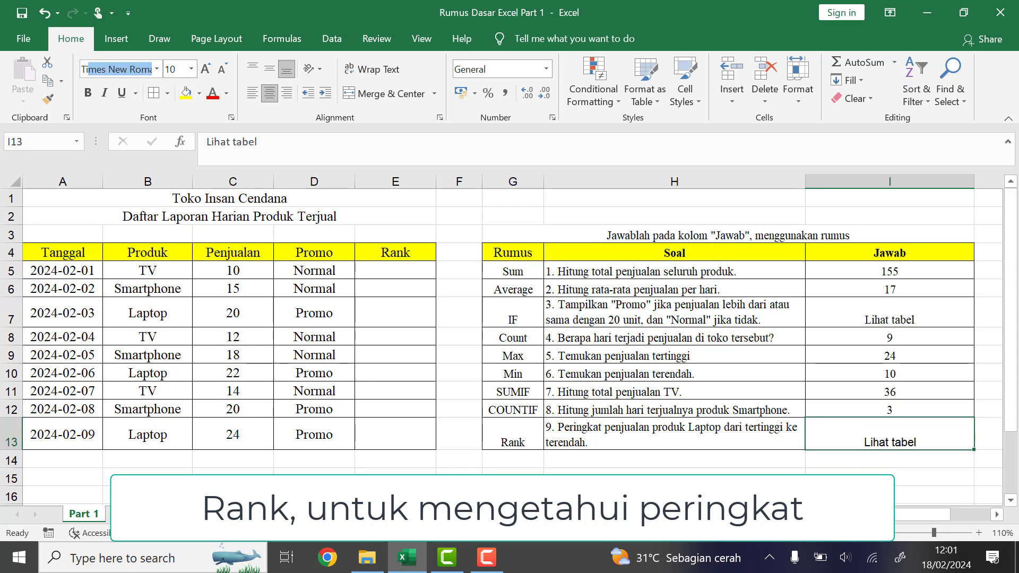
{"action": "key", "text": "Return"}
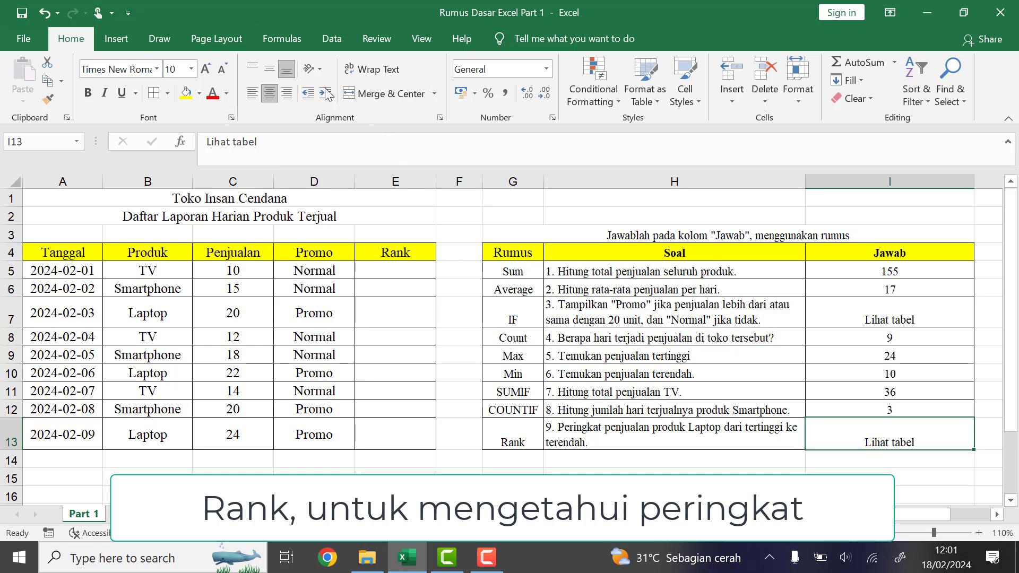
{"action": "left_click", "coordinate": [269, 69]}
Rank the first day's sales in descending order in E5 with =RANK.EQ(C5;$C$5:$C$13;0)
{"action": "left_click", "coordinate": [383, 267]}
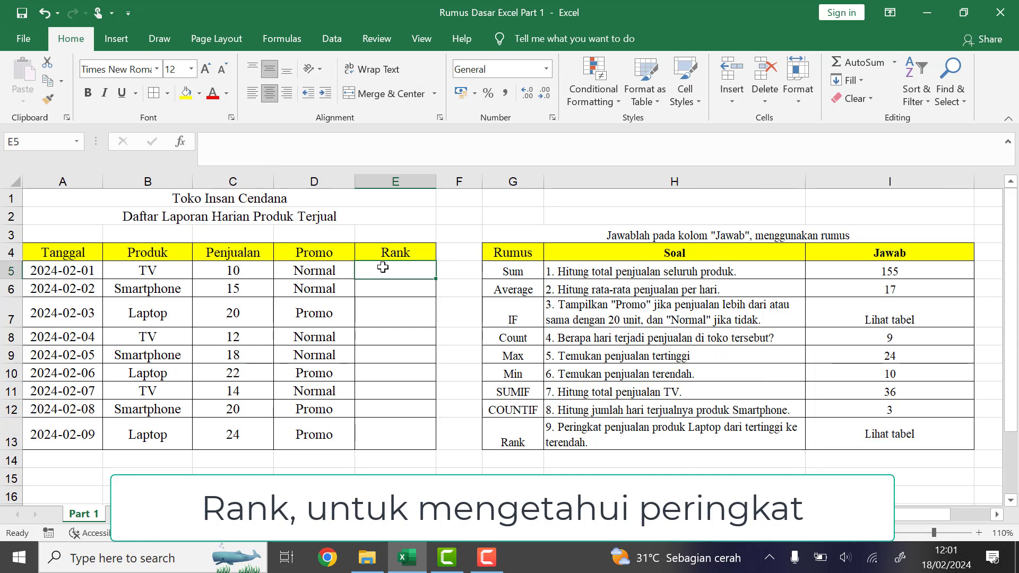
{"action": "type", "text": "="}
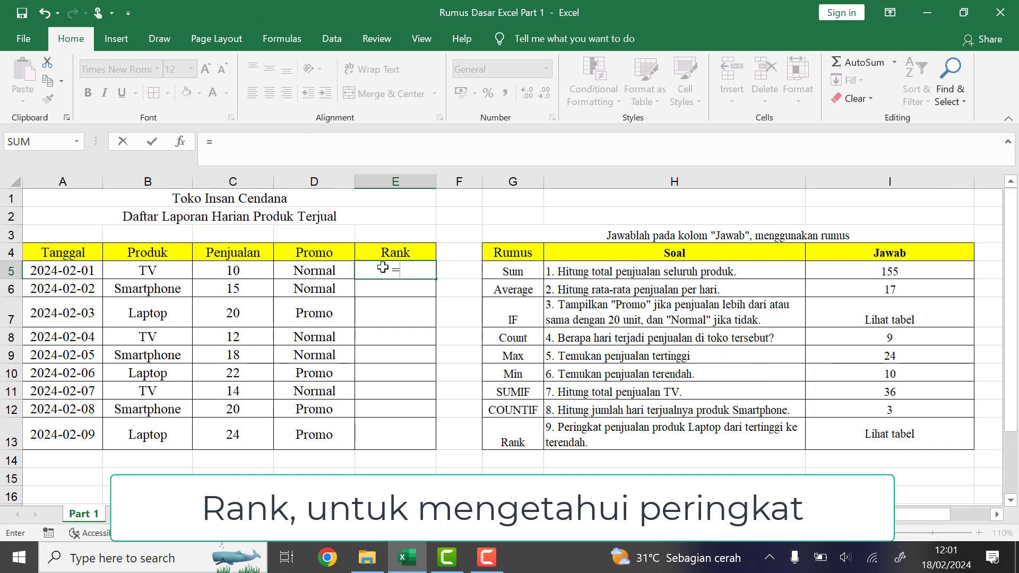
{"action": "type", "text": "rank"}
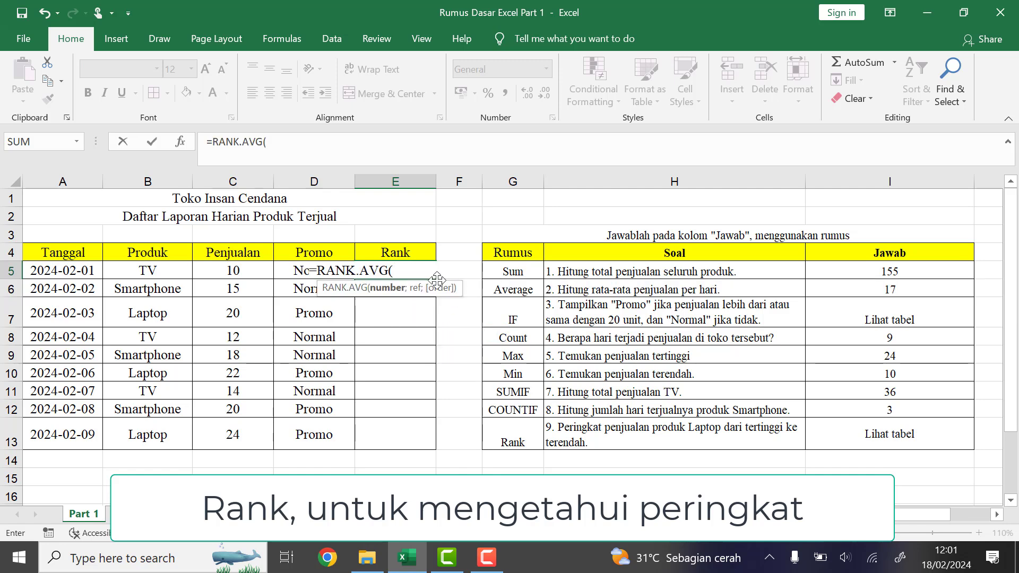
{"action": "key", "text": "BackSpace"}
{"action": "key", "text": "BackSpace"}
{"action": "key", "text": "BackSpace"}
{"action": "key", "text": "BackSpace"}
{"action": "double_click", "coordinate": [380, 301]}
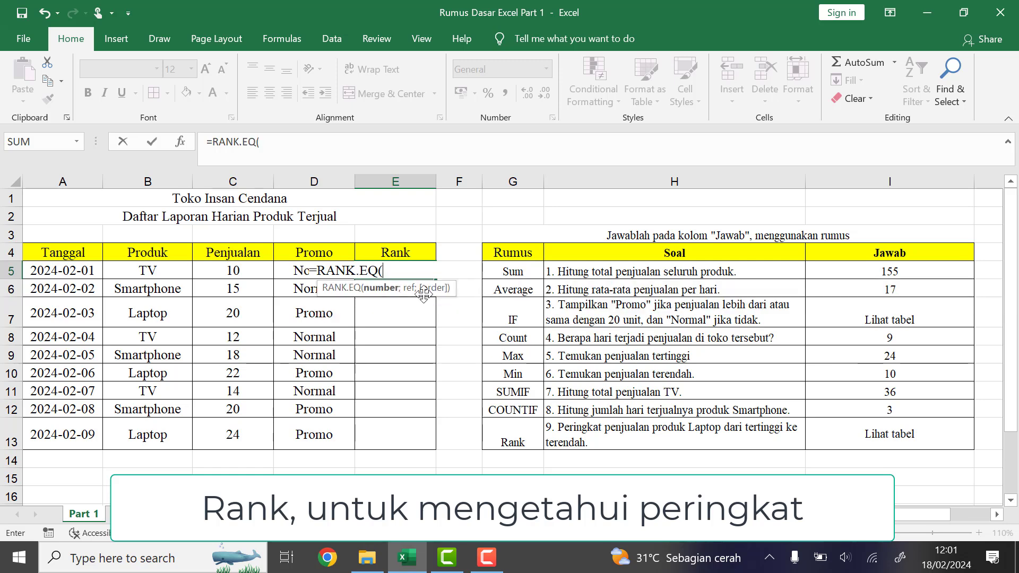
{"action": "left_click", "coordinate": [230, 269]}
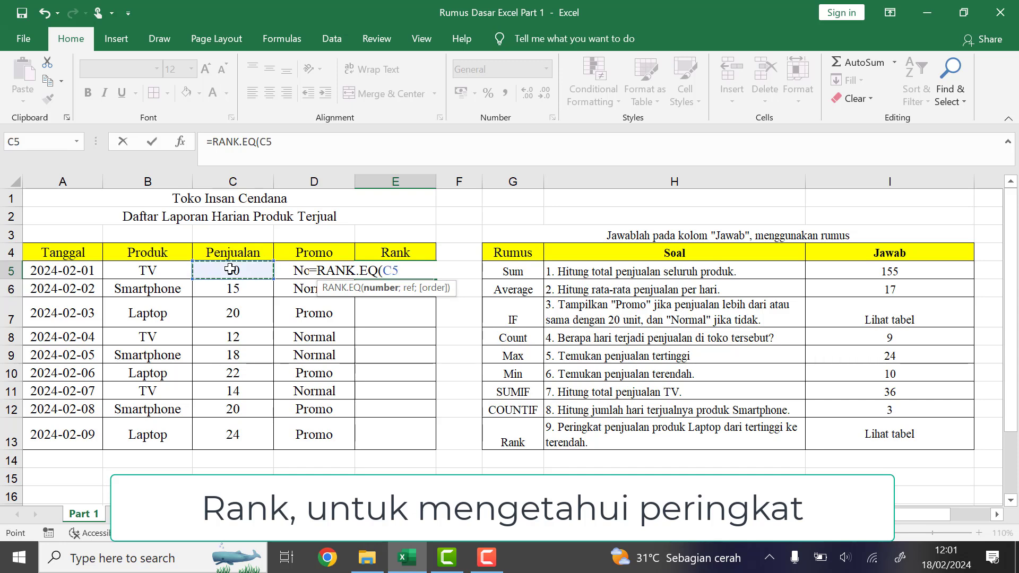
{"action": "type", "text": "'"}
{"action": "type", "text": ";"}
{"action": "left_click_drag", "start_coordinate": [234, 271], "coordinate": [238, 434]}
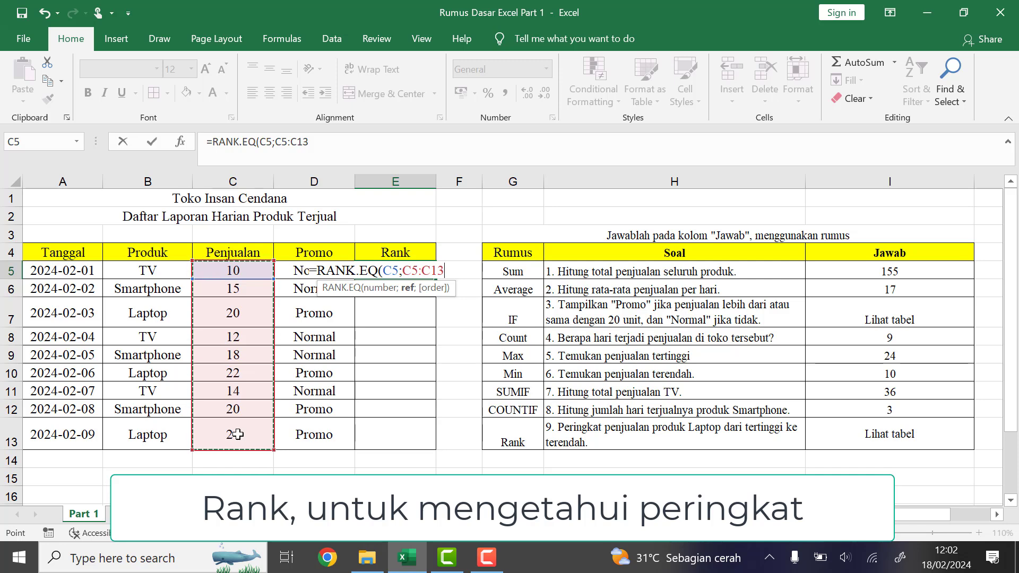
{"action": "type", "text": ";"}
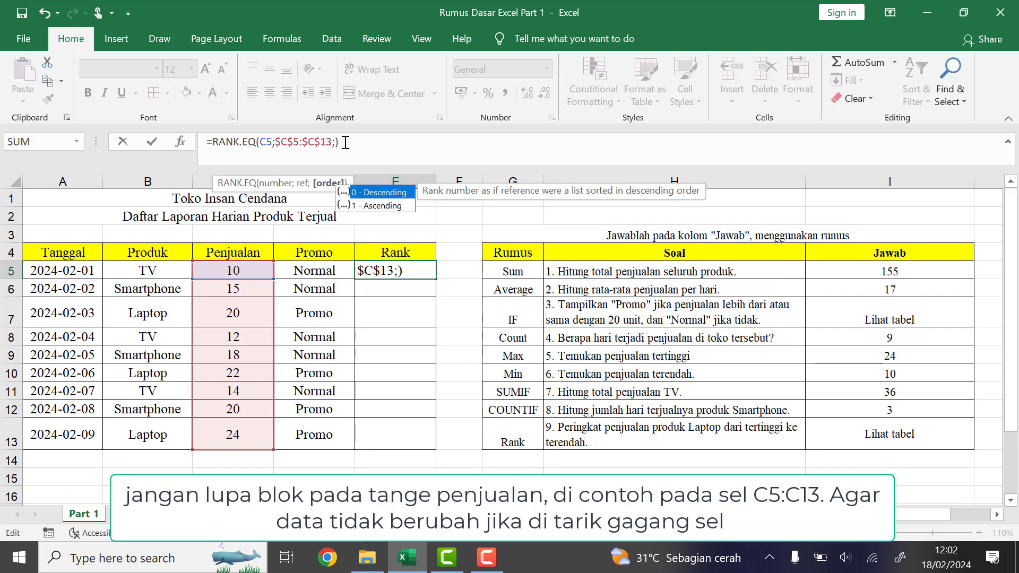
{"action": "double_click", "coordinate": [380, 193]}
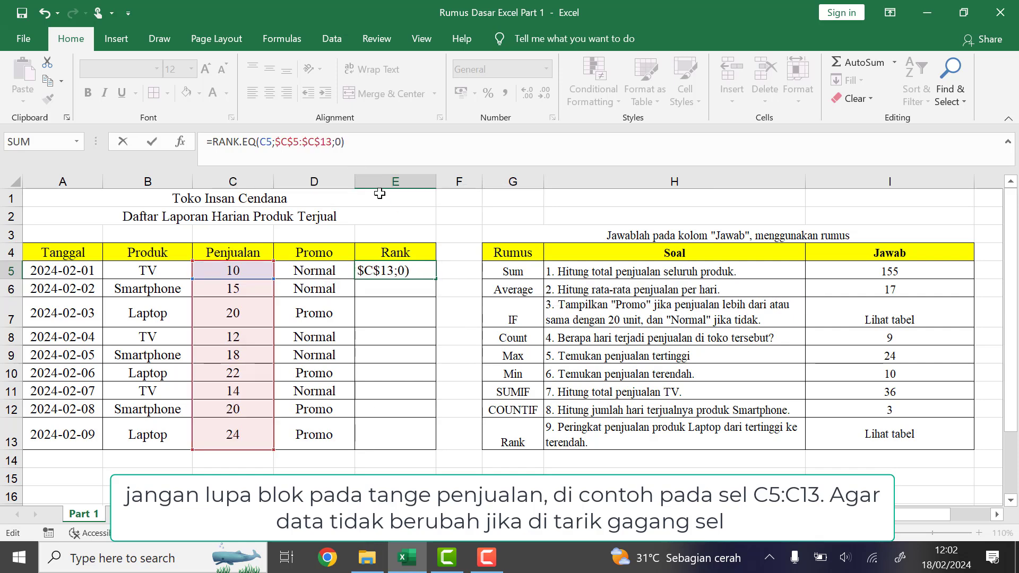
{"action": "key", "text": "Return"}
Fill the rank formula from E5 down through E13
{"action": "key", "text": "Up"}
{"action": "left_click_drag", "start_coordinate": [437, 279], "coordinate": [421, 444]}
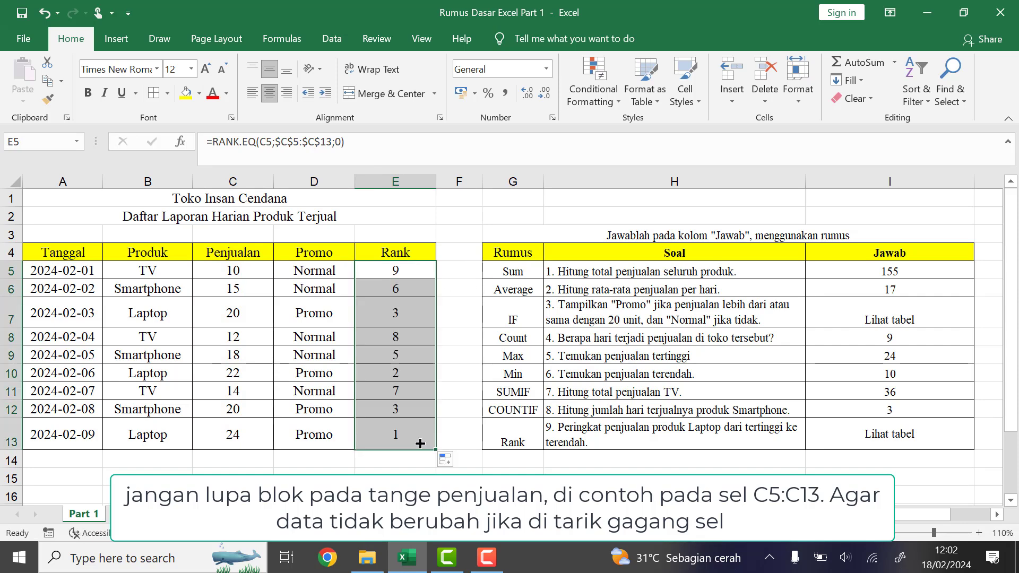
{"action": "left_click", "coordinate": [467, 443]}
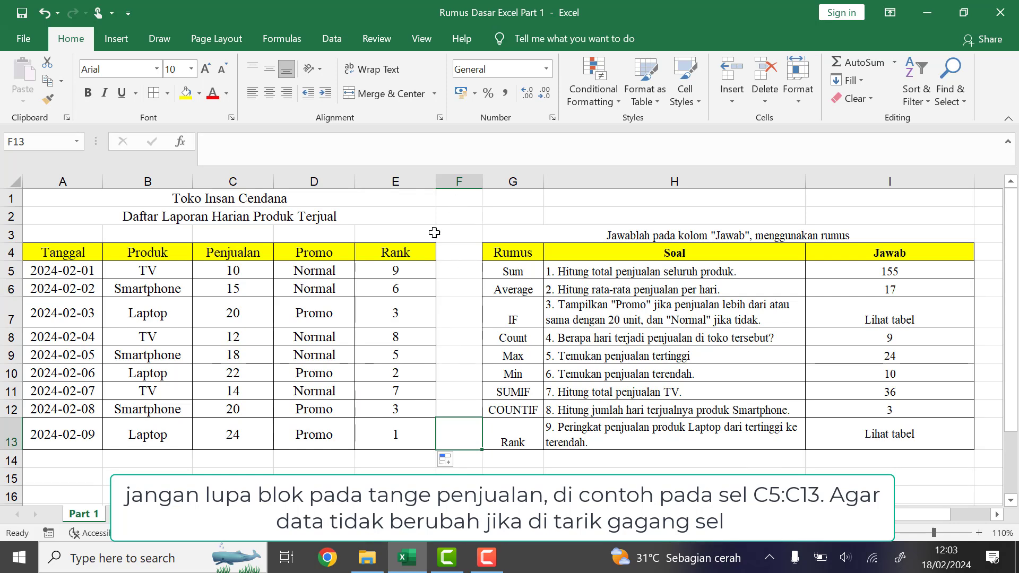
Examine the absolute range $C$5:$C$13 in the rank formula of E5
{"action": "left_click", "coordinate": [413, 275]}
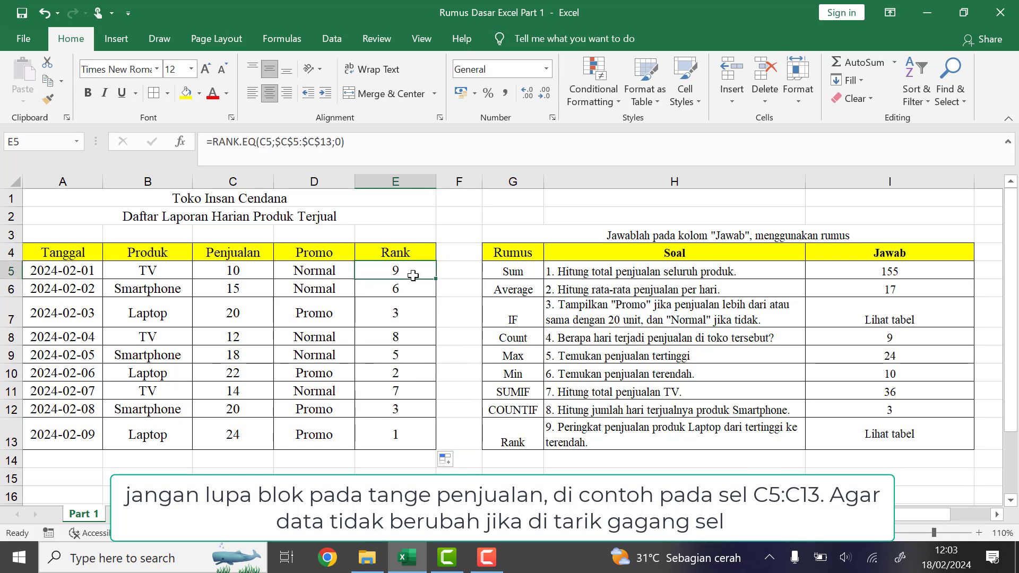
{"action": "left_click", "coordinate": [367, 133]}
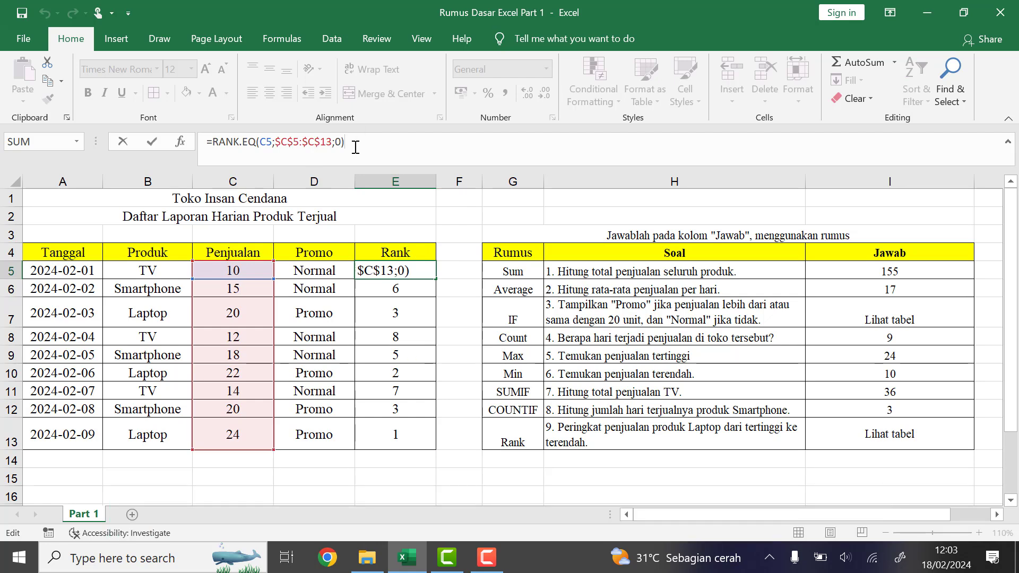
{"action": "left_click_drag", "start_coordinate": [331, 142], "coordinate": [275, 145]}
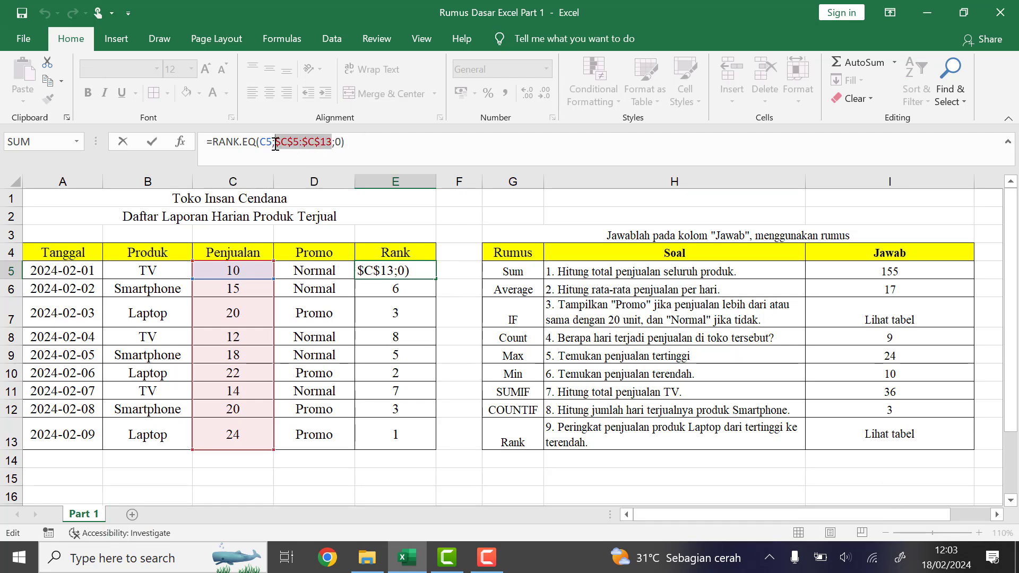
{"action": "key", "text": "Return"}
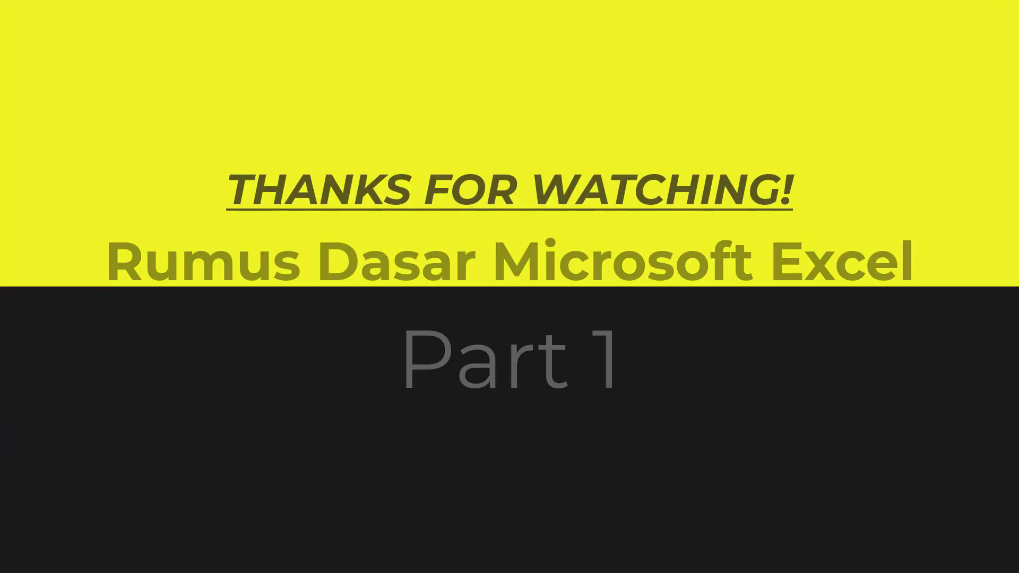